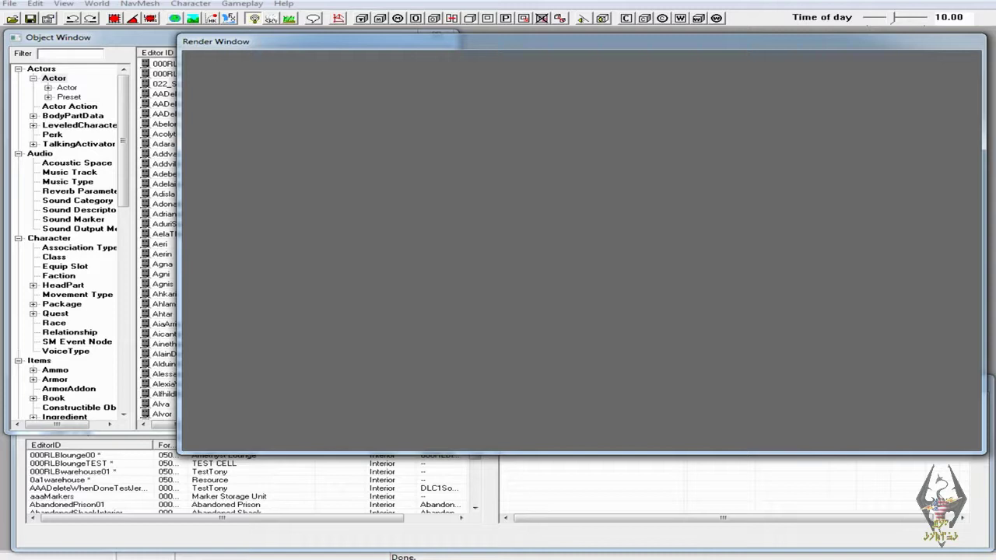
Examine the Meshes\Lounge folder inside the Skyrim Data folder, and reopen the Data folder for reference.
click(69, 54)
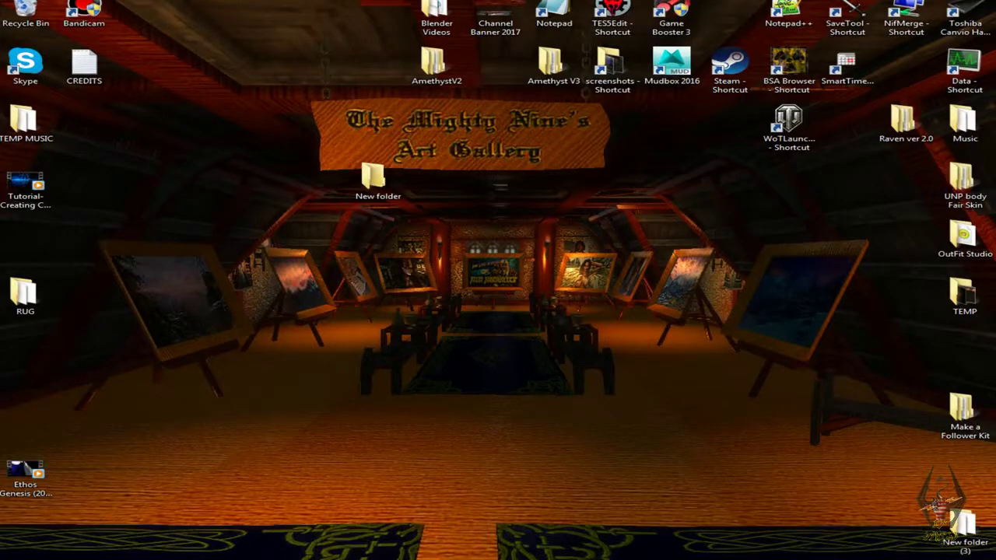
double_click(963, 64)
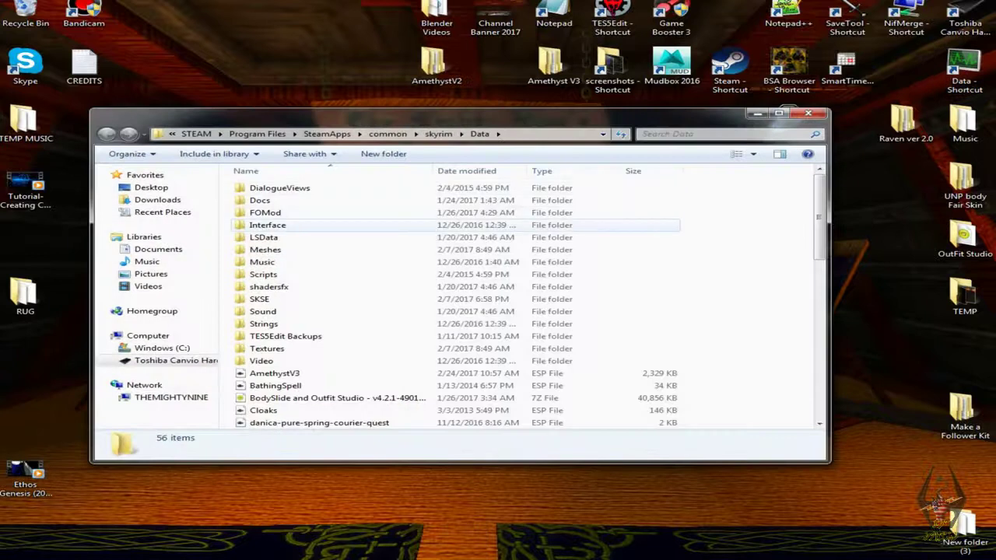
double_click(299, 250)
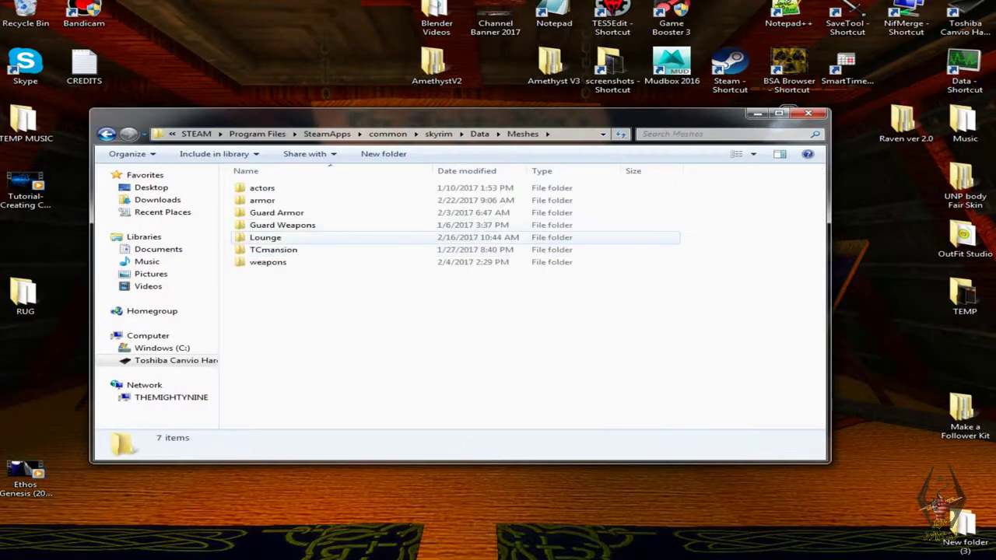
double_click(266, 237)
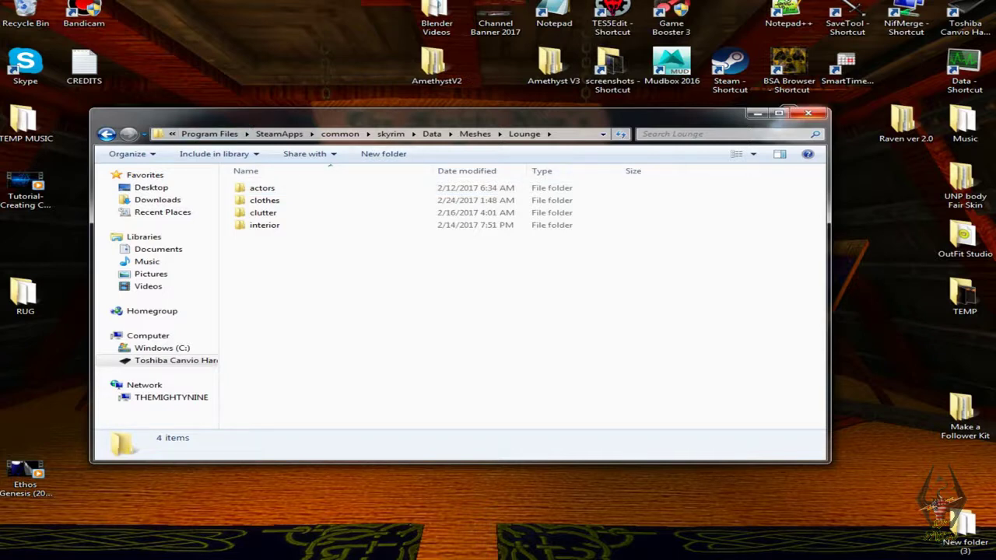
click(808, 114)
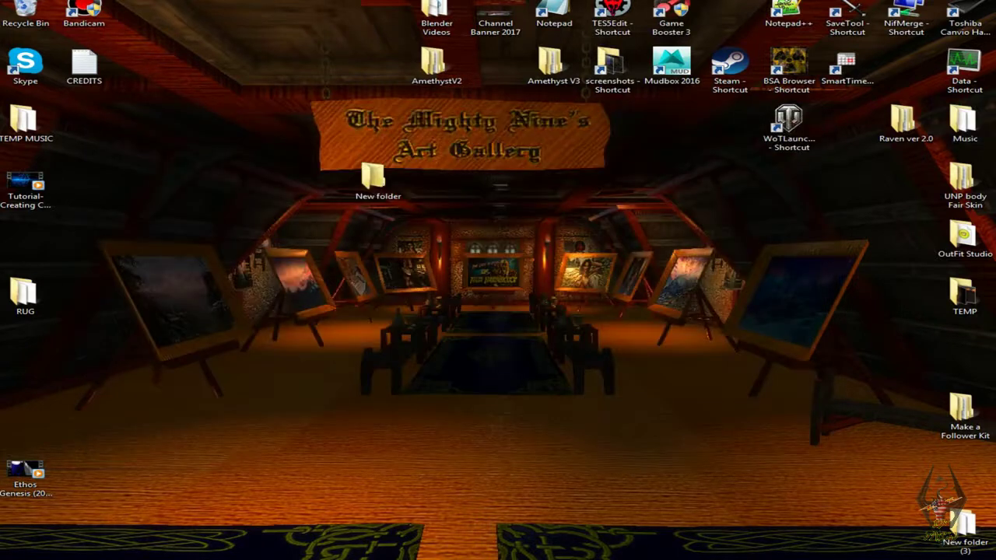
double_click(963, 66)
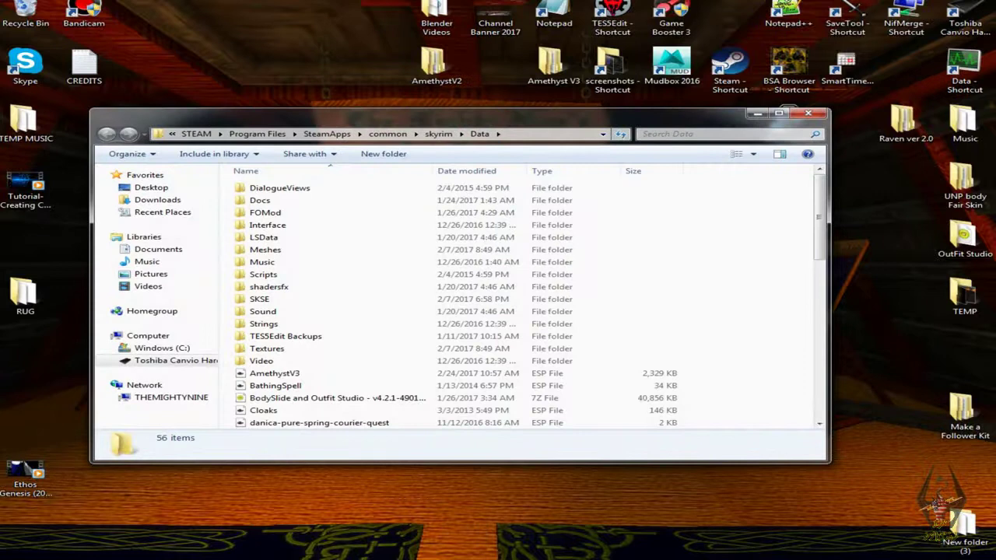
click(808, 113)
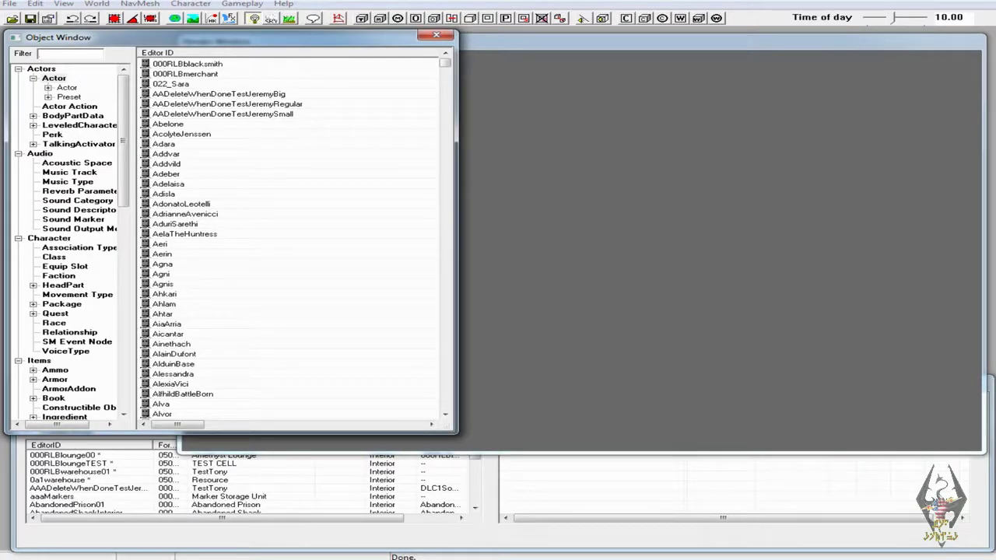
click(10, 3)
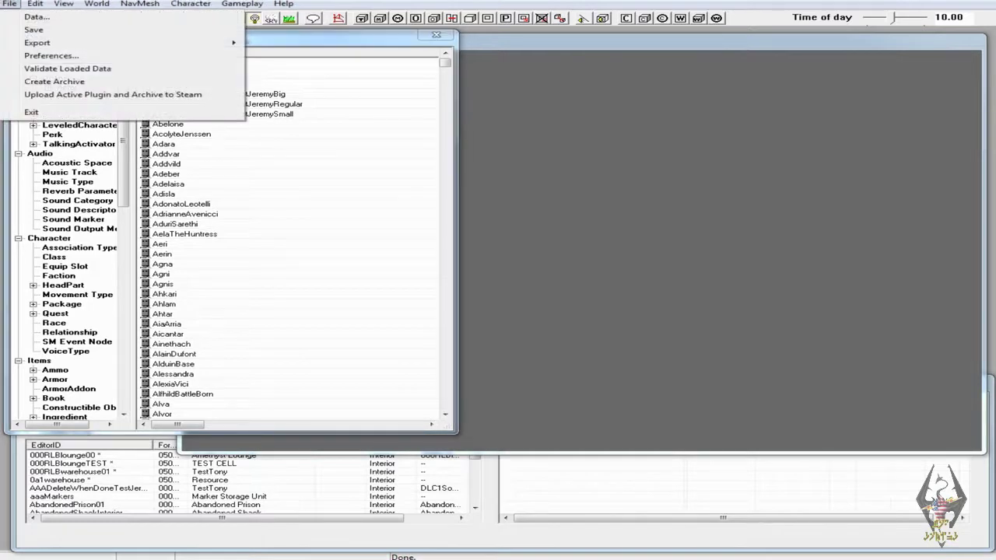
key(Down)
key(Down)
key(Down)
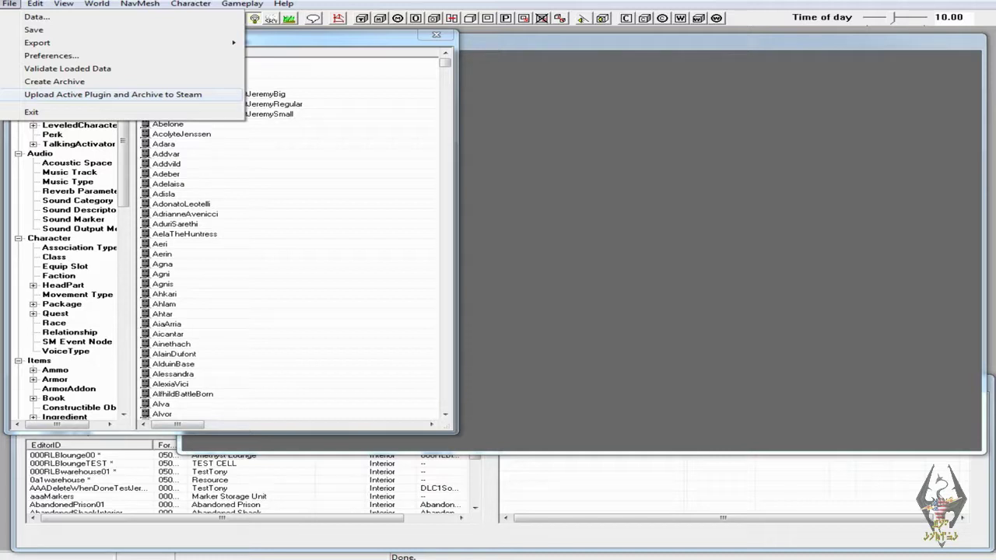
key(Up)
click(622, 234)
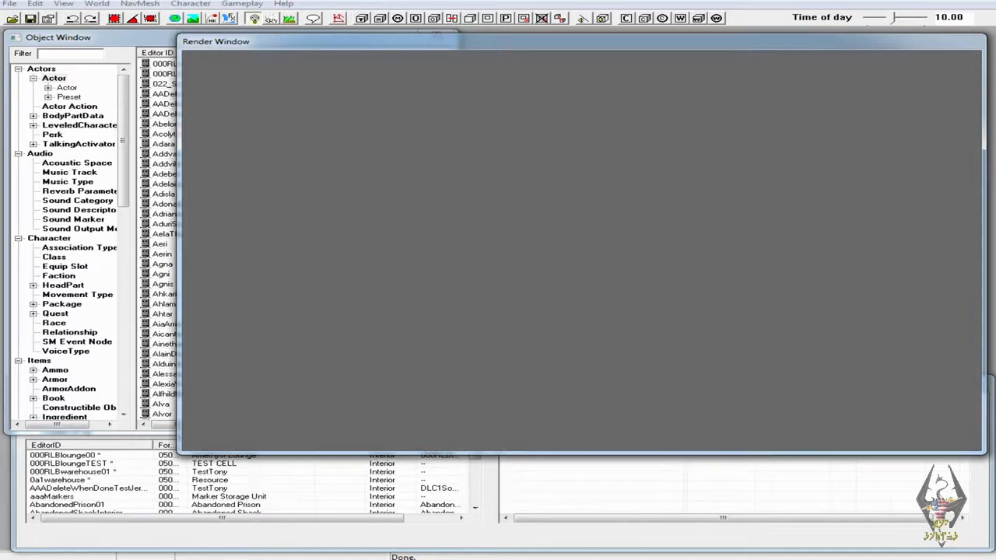
click(70, 54)
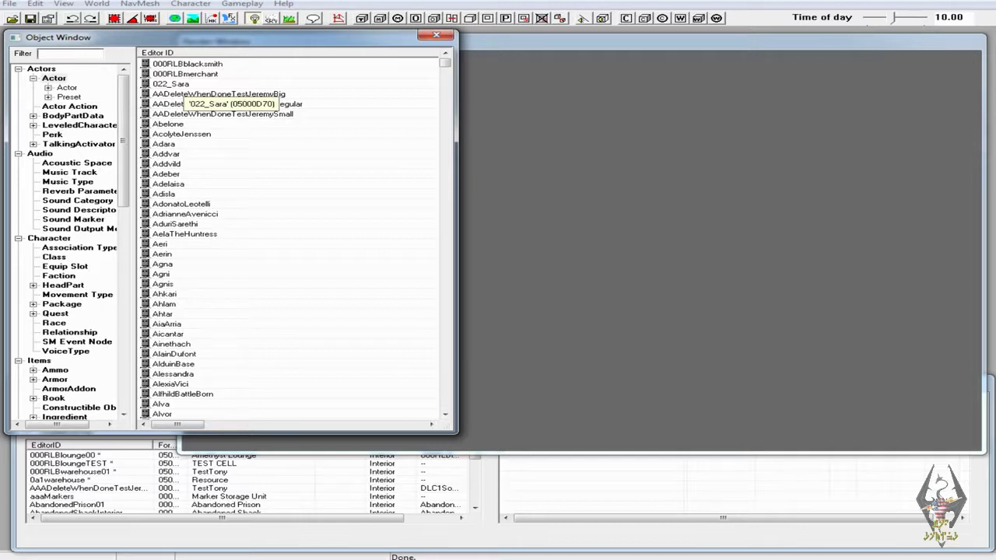
click(39, 53)
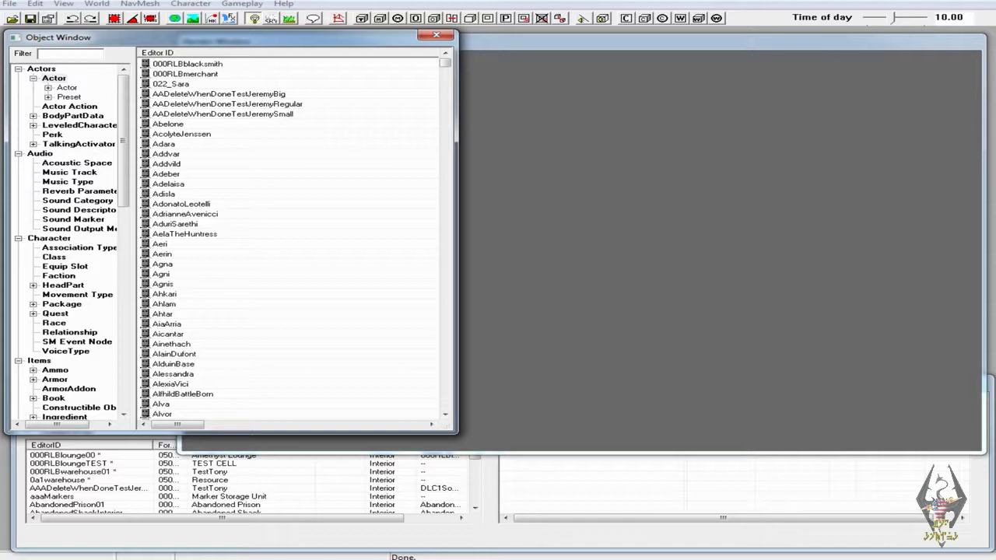
Start creating an archive for the active plugin and review its whole list of required files.
click(9, 4)
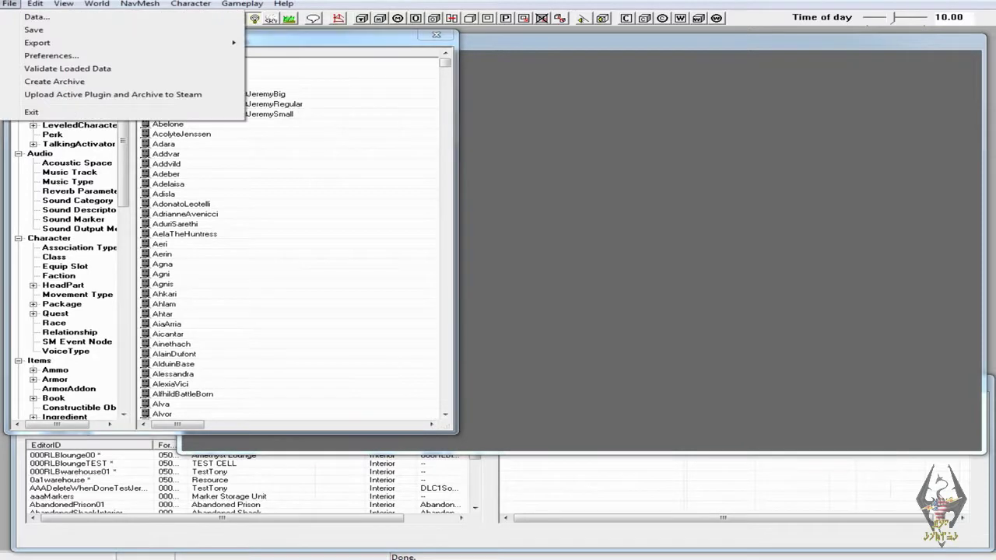
key(Escape)
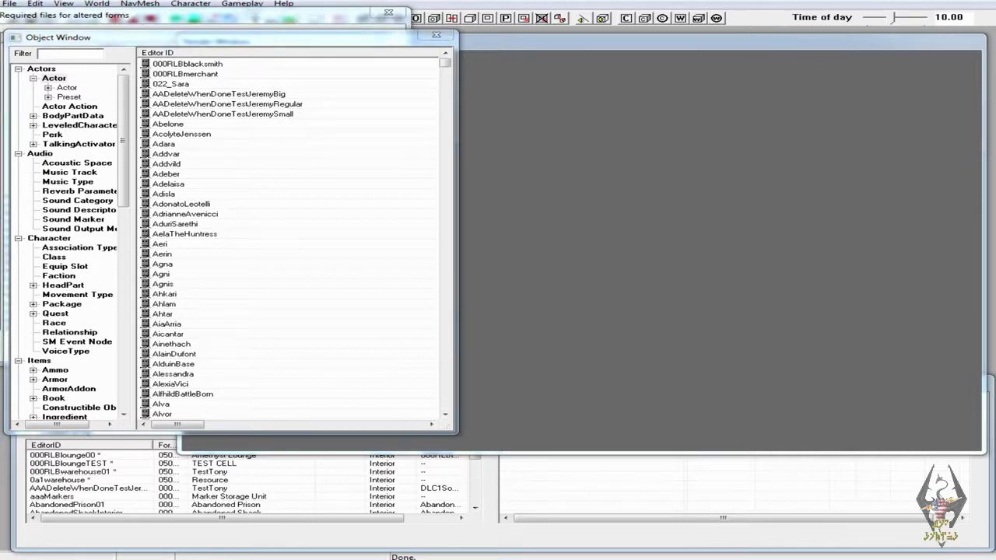
drag(256, 15, 291, 27)
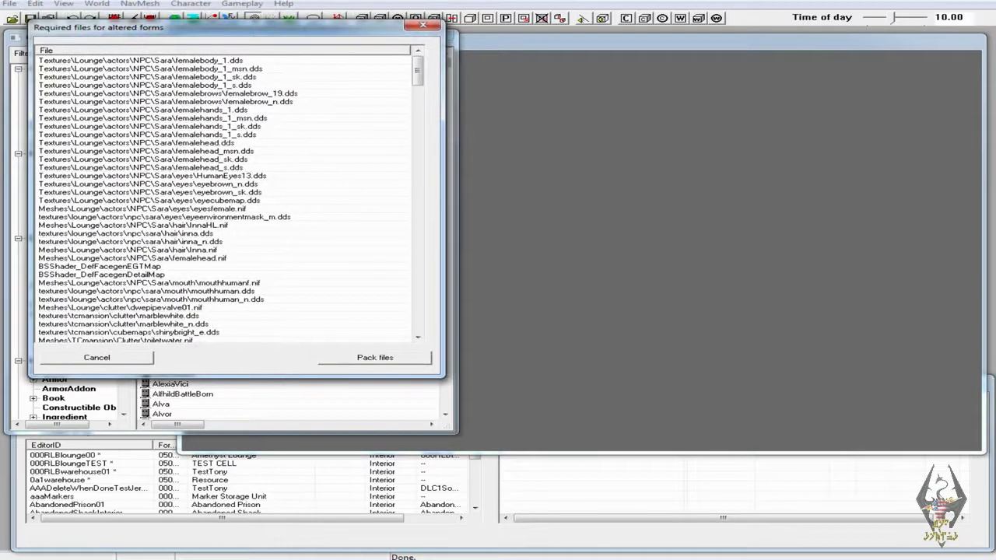
drag(418, 70, 418, 132)
scroll(225, 198, down, 20)
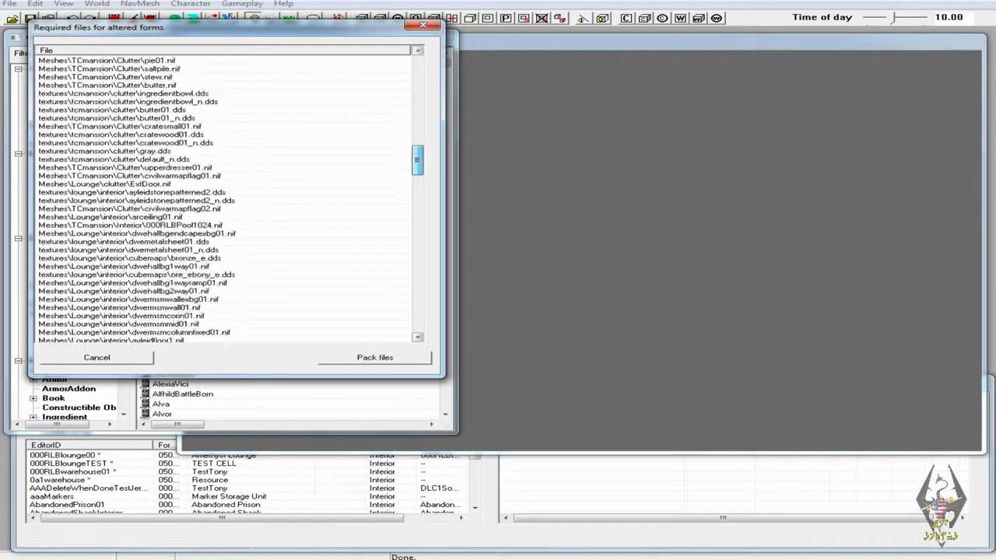
scroll(225, 198, down, 20)
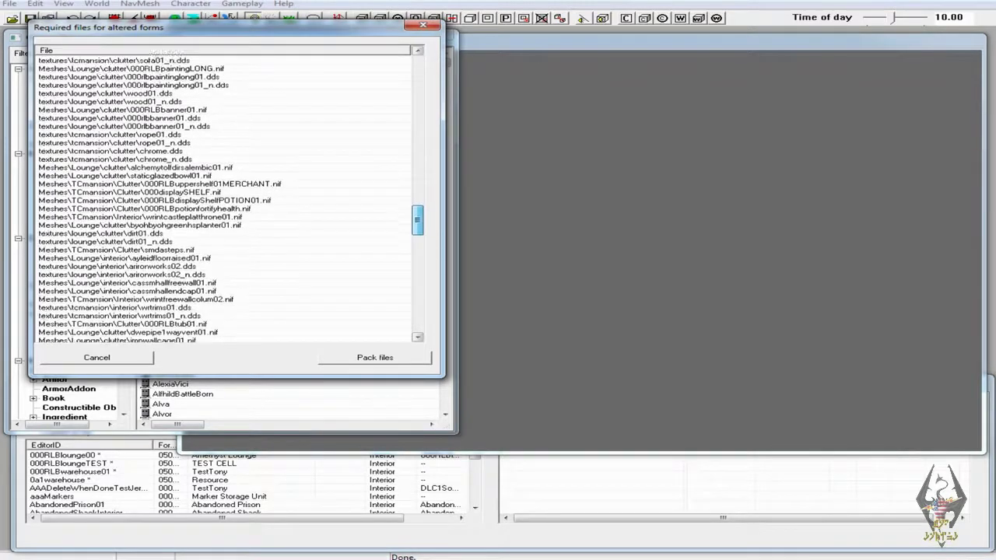
scroll(225, 198, down, 20)
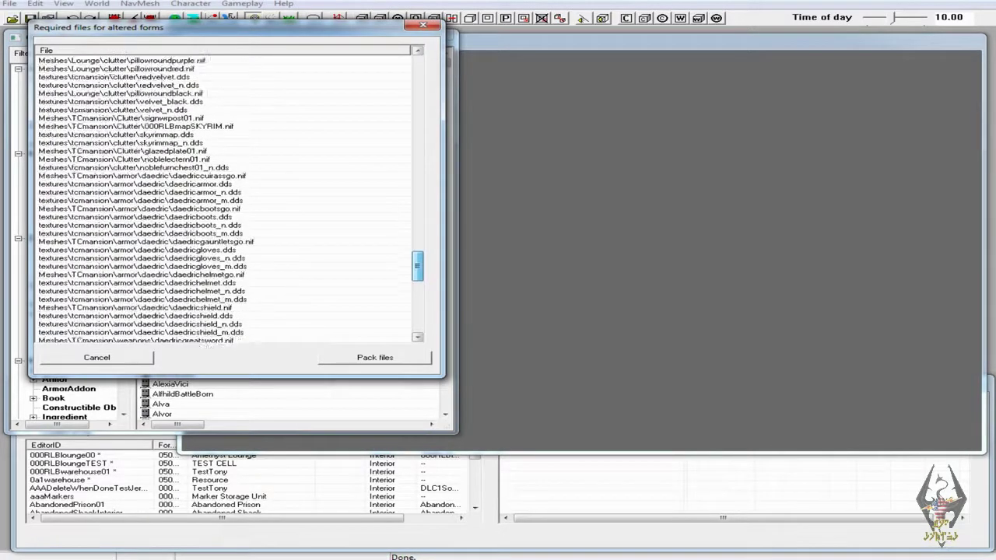
scroll(226, 198, down, 10)
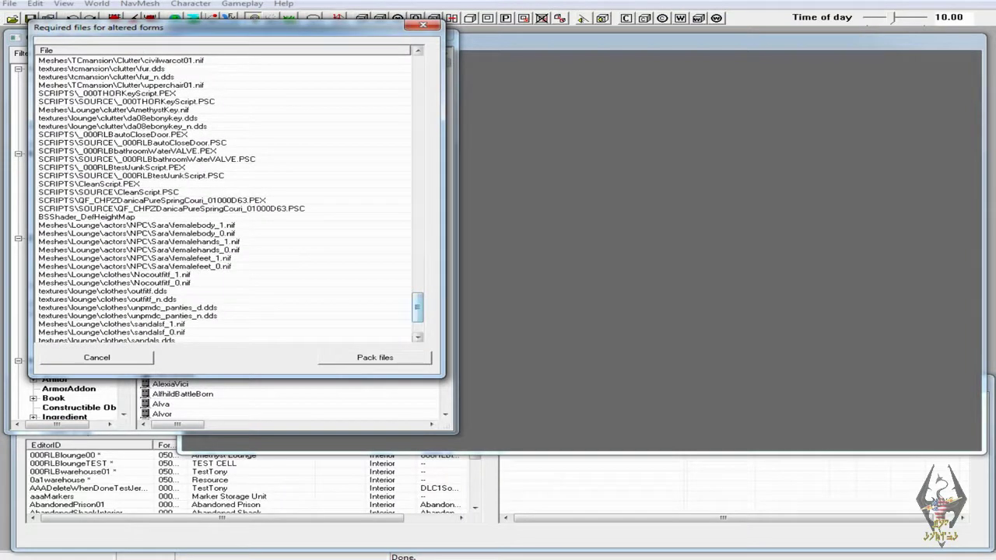
scroll(226, 198, down, 4)
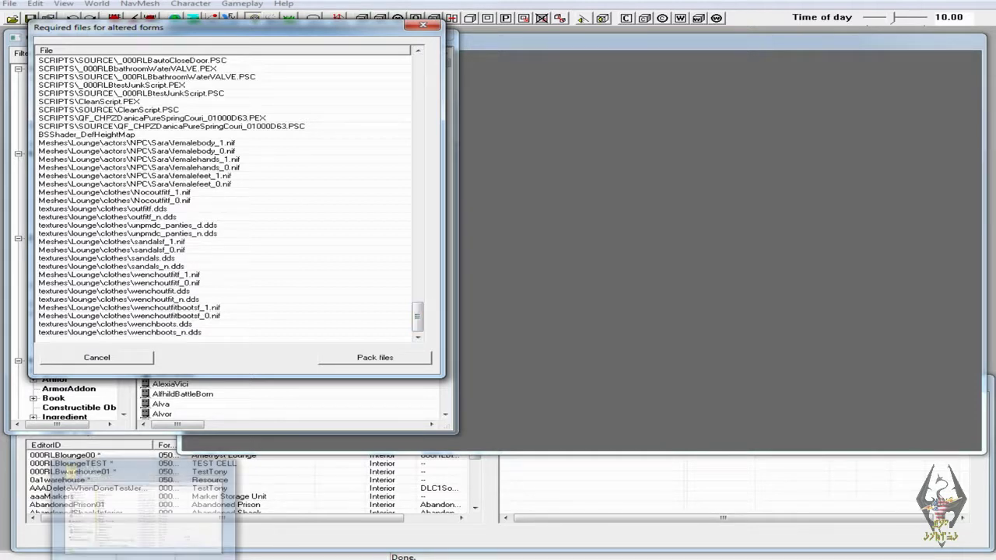
Place the Data folder beside the required files list and open Meshes\actors\character\FaceGenData\FaceGeom\AmethystV3.esp in it.
click(144, 558)
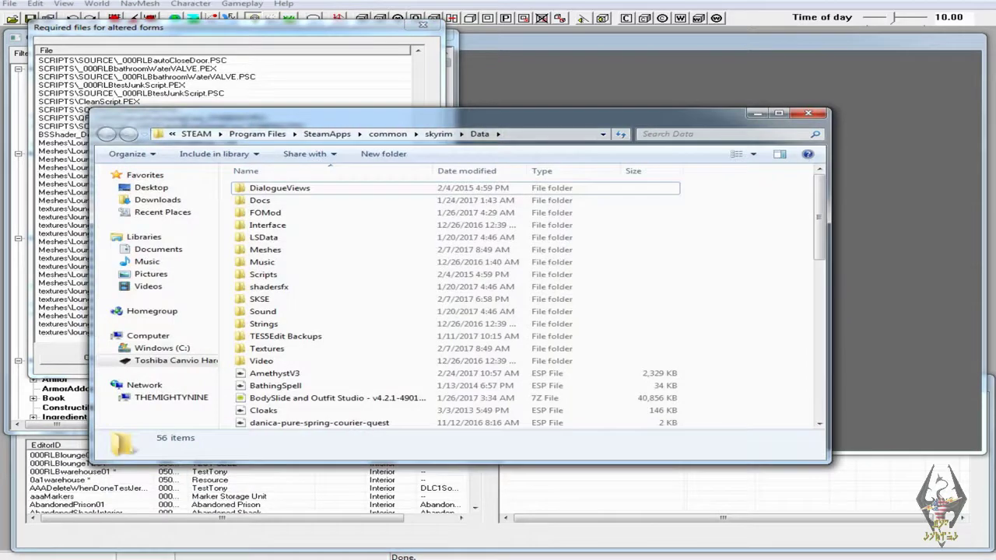
drag(389, 116, 626, 71)
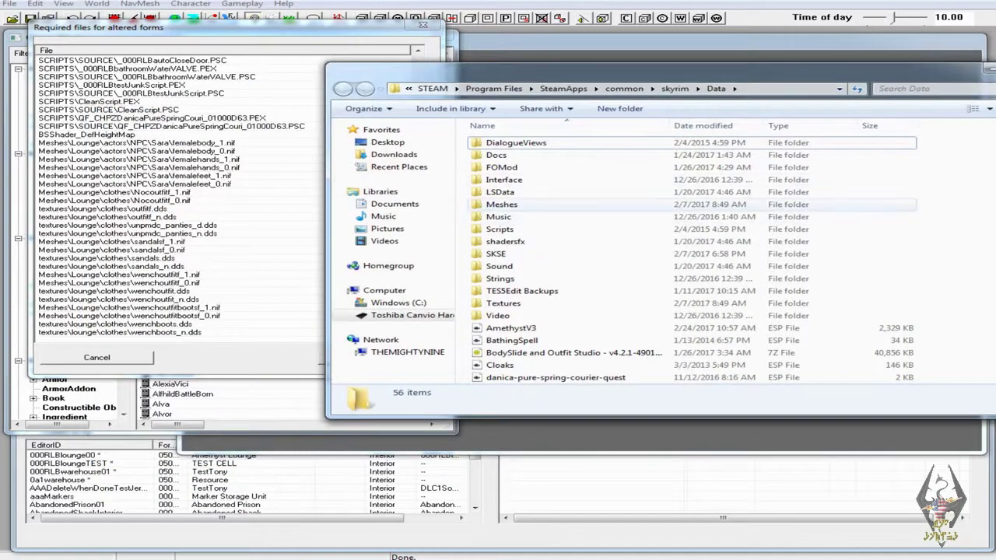
double_click(502, 204)
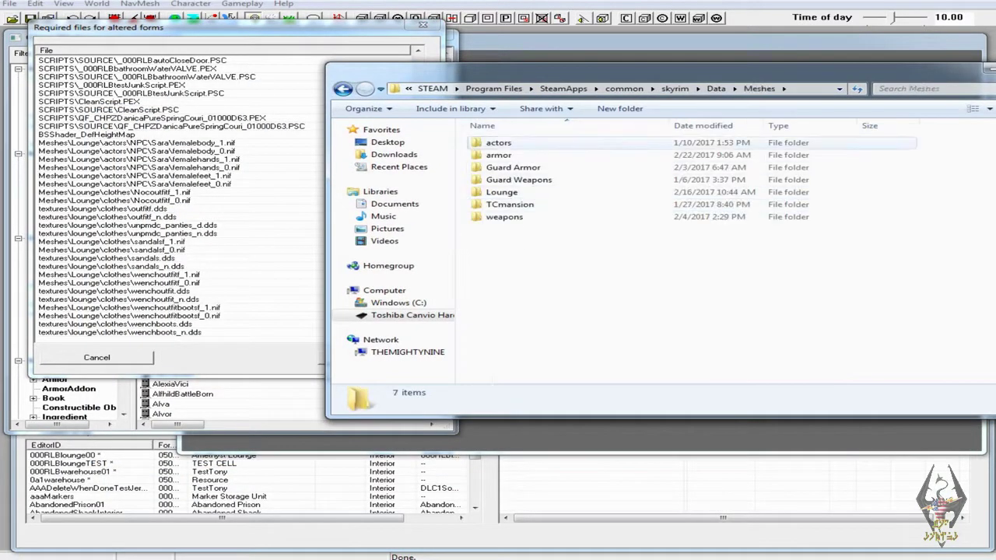
double_click(498, 143)
double_click(502, 142)
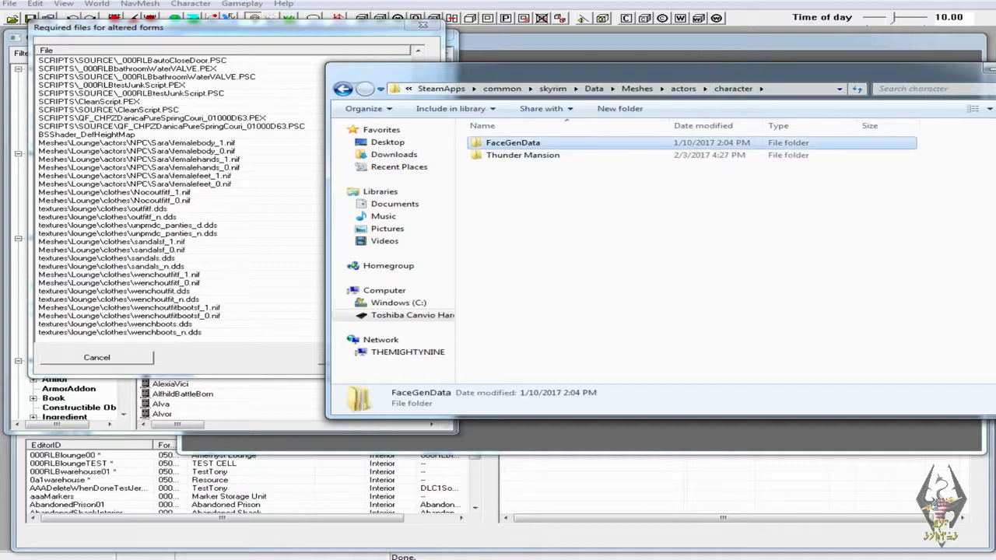
double_click(502, 143)
double_click(502, 142)
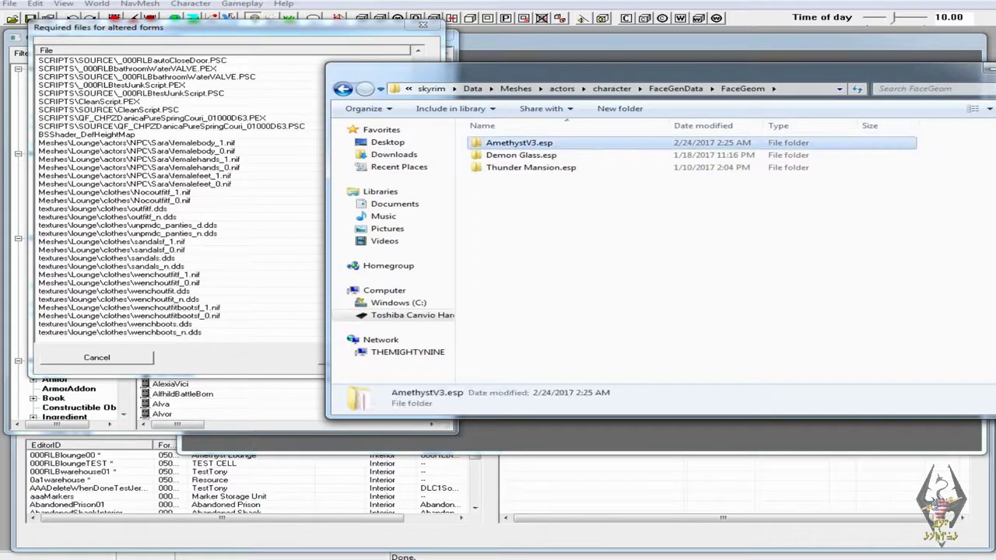
double_click(514, 142)
key(BackSpace)
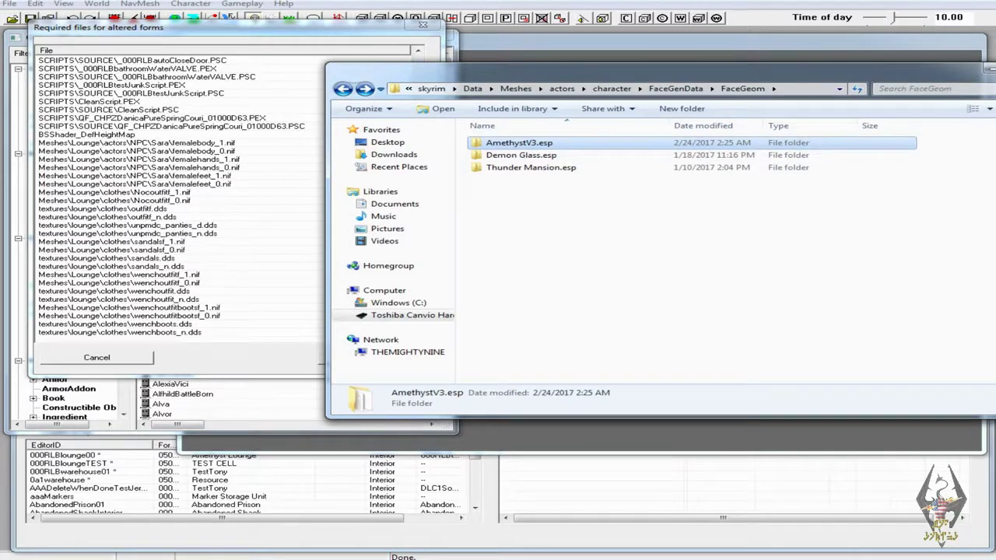
key(Return)
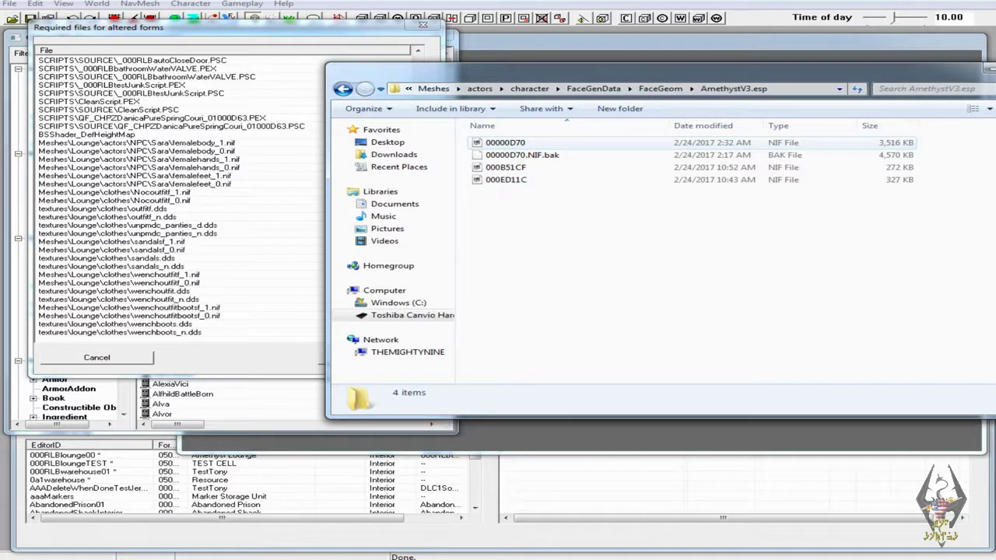
Add the NIF files 00000D70, 000B51CF and 000ED11C to the archive's required files list, leaving out the .bak file, and check the list's end.
click(505, 142)
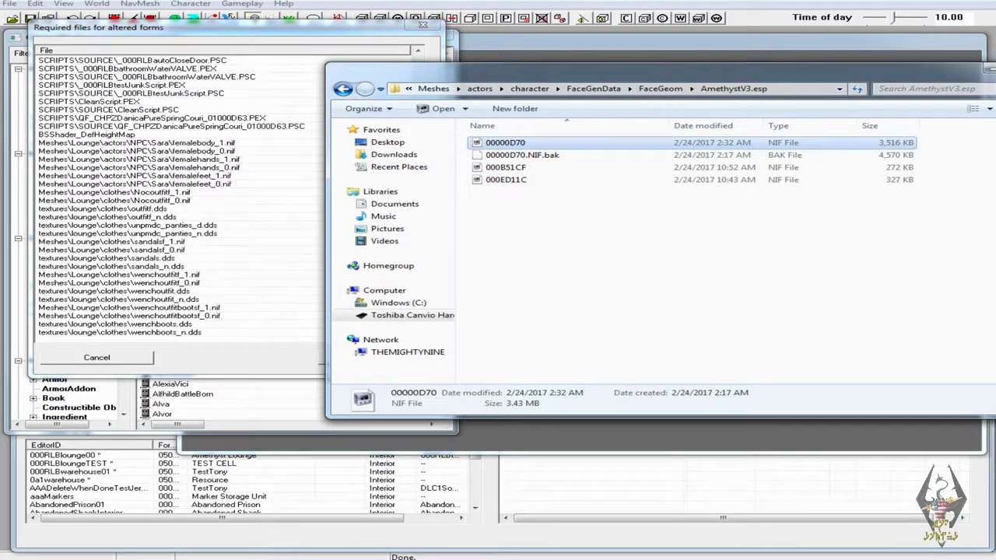
shift+click(522, 155)
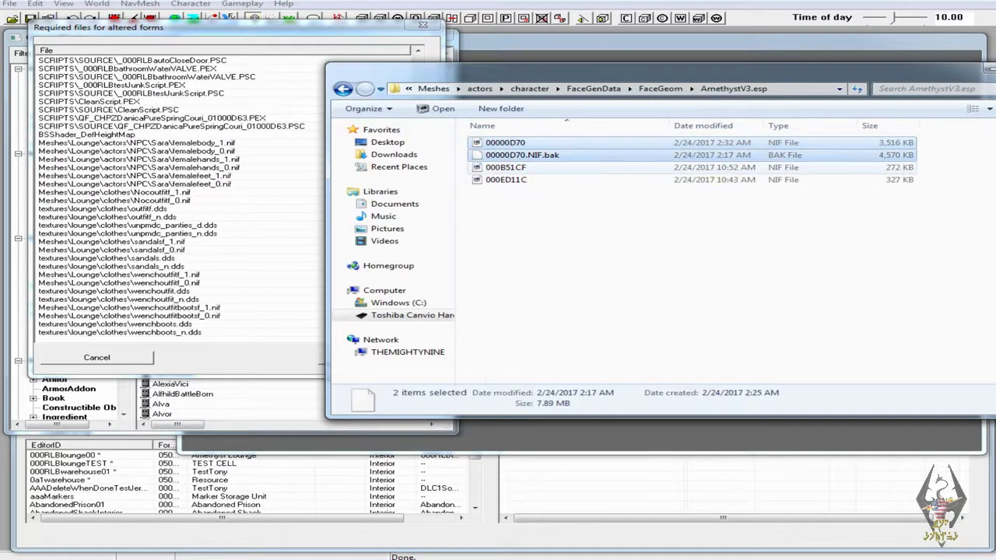
ctrl+click(506, 167)
click(522, 155)
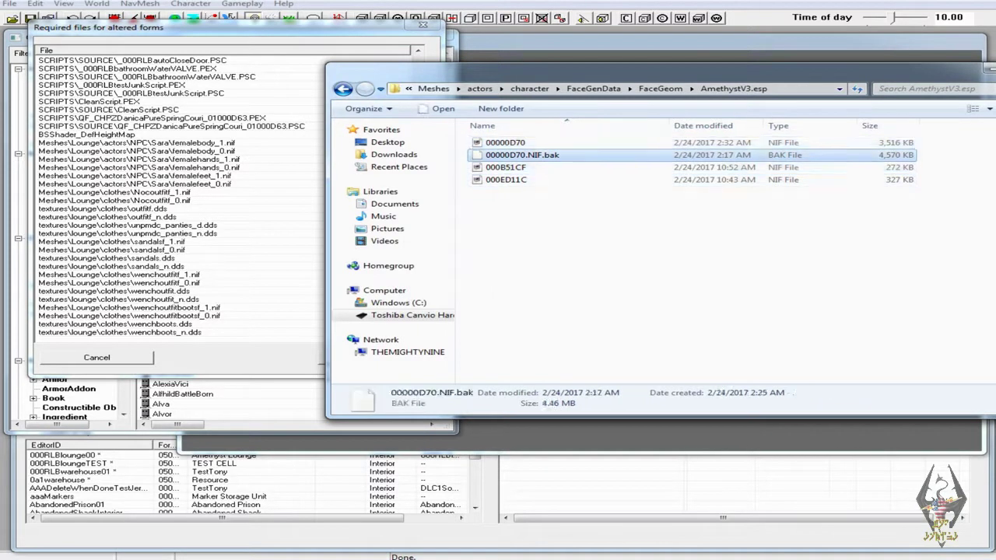
click(537, 143)
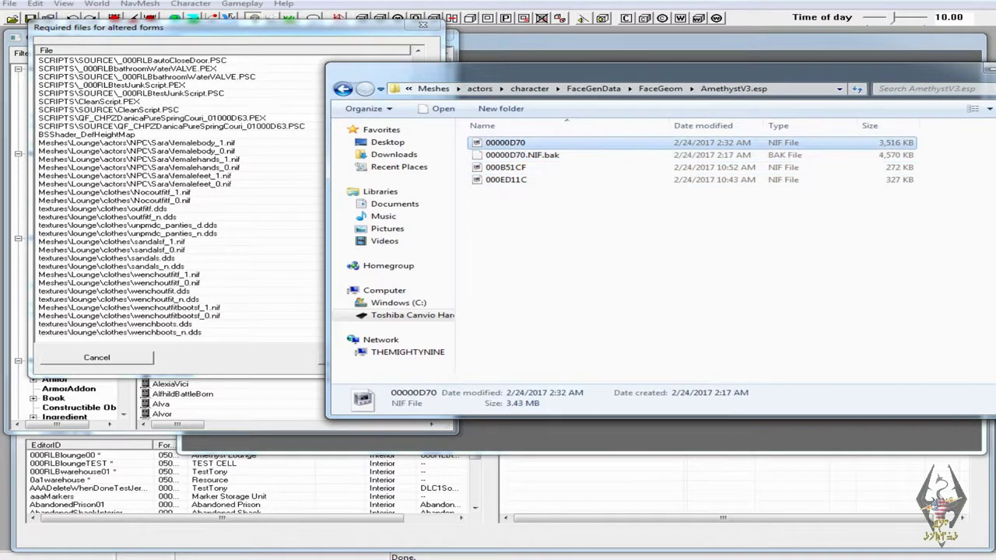
ctrl+click(506, 167)
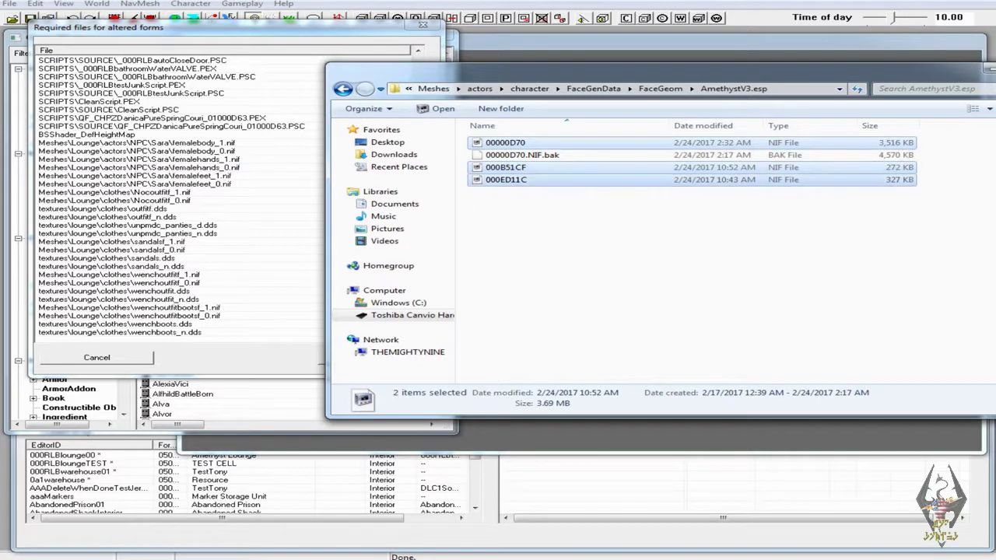
ctrl+click(506, 180)
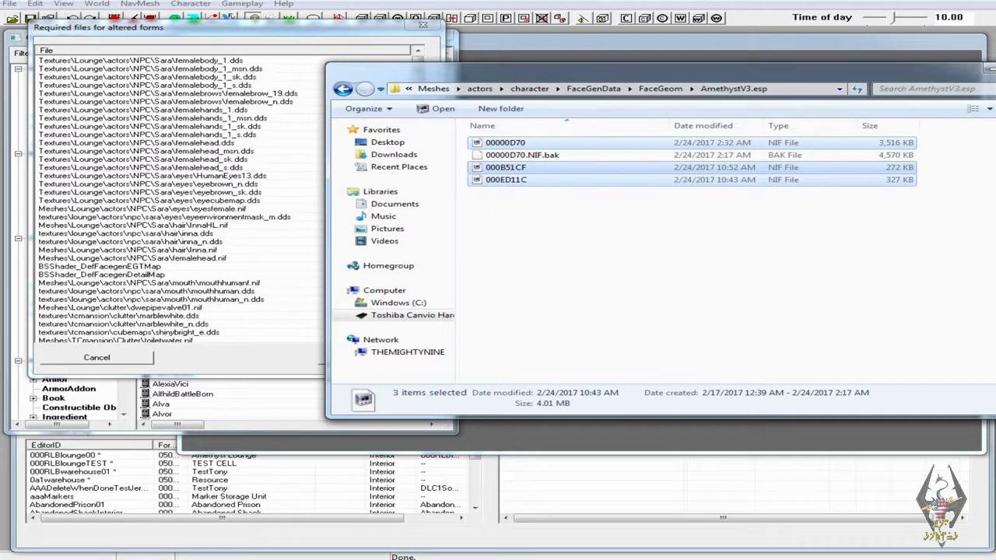
click(311, 28)
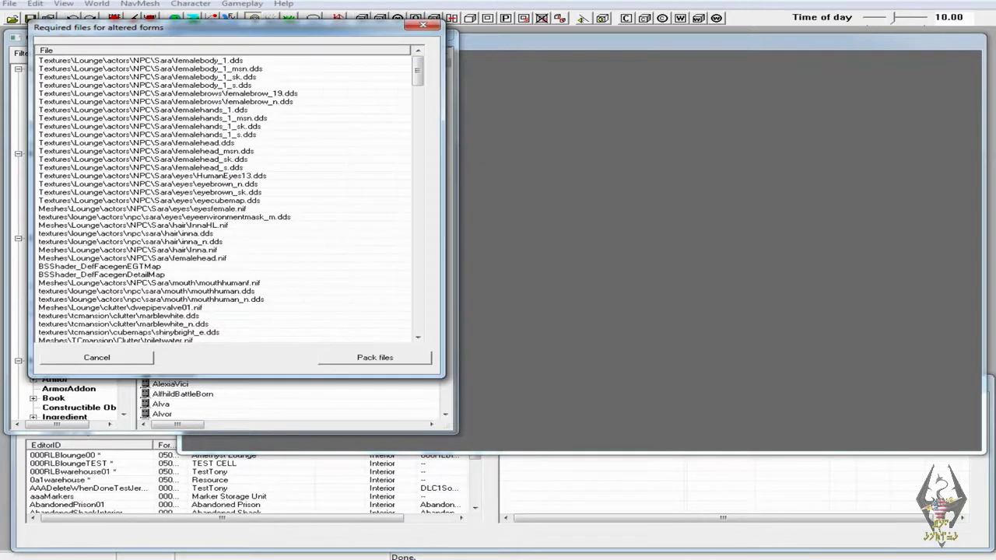
drag(418, 71, 417, 317)
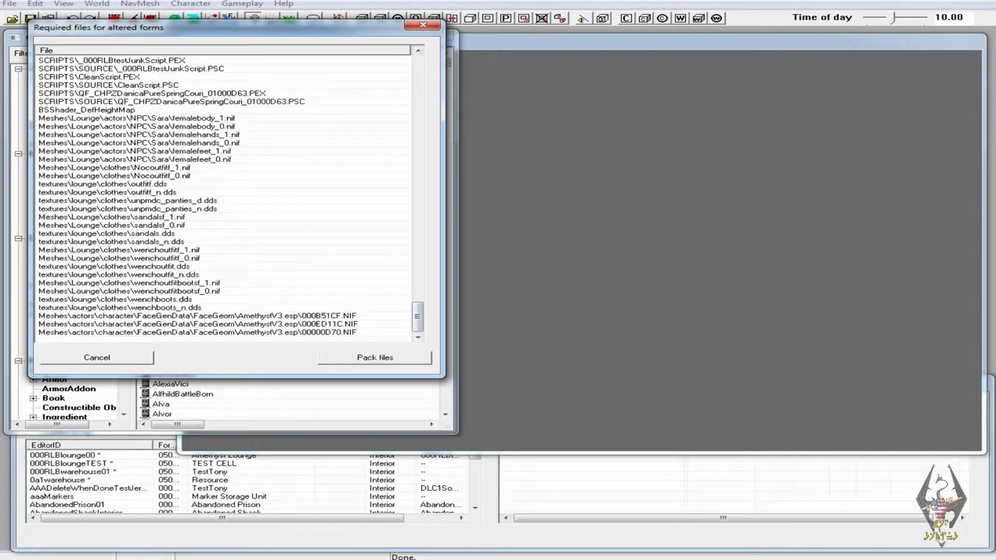
Open Textures\actors\character\FaceGenData\FaceTint\AmethystV3.esp in the Skyrim Data folder beside the required files list.
key(alt+Tab)
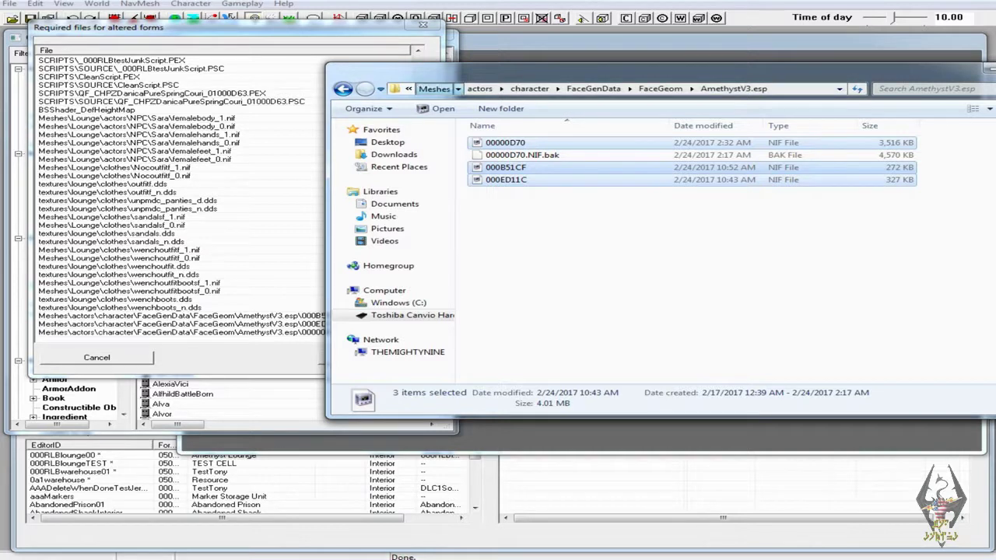
click(434, 88)
click(720, 88)
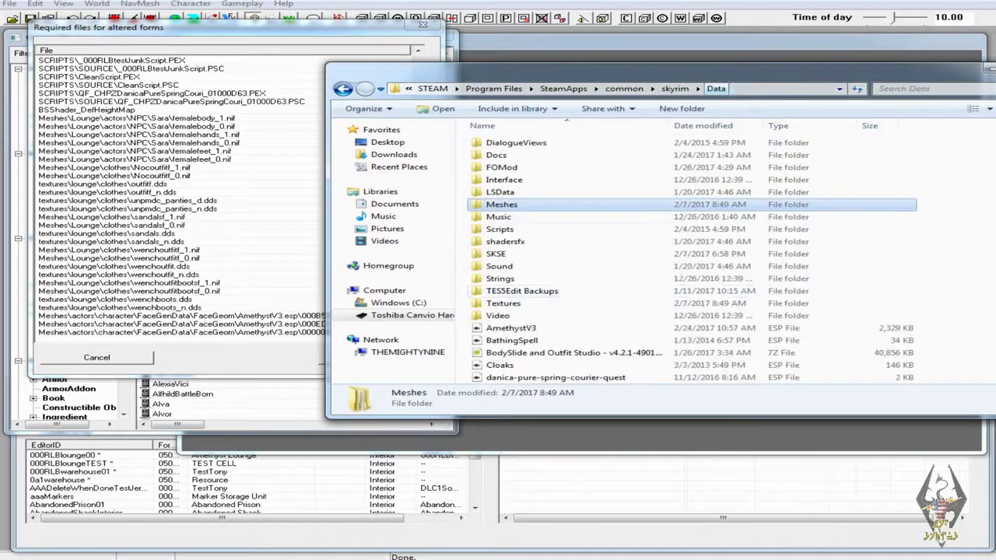
double_click(514, 304)
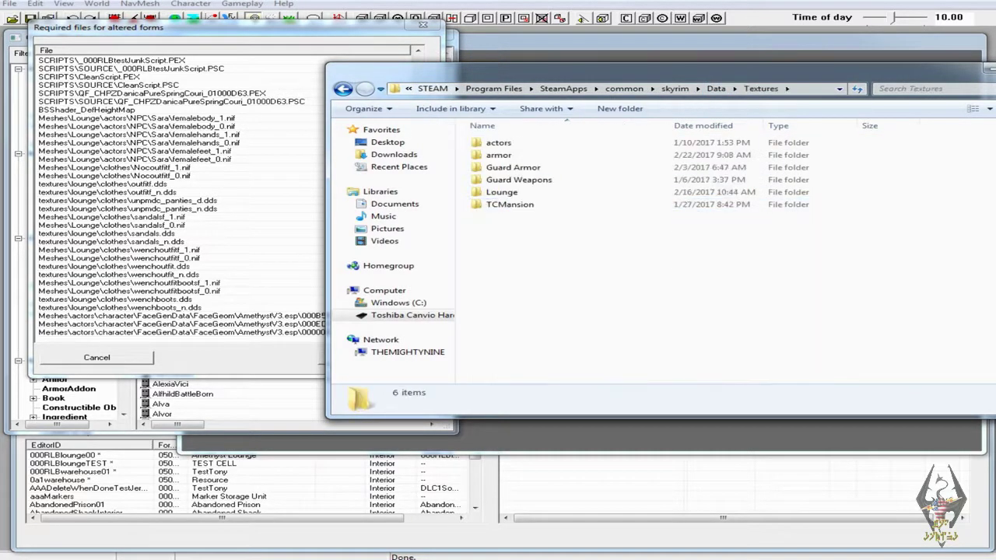
double_click(499, 142)
double_click(506, 142)
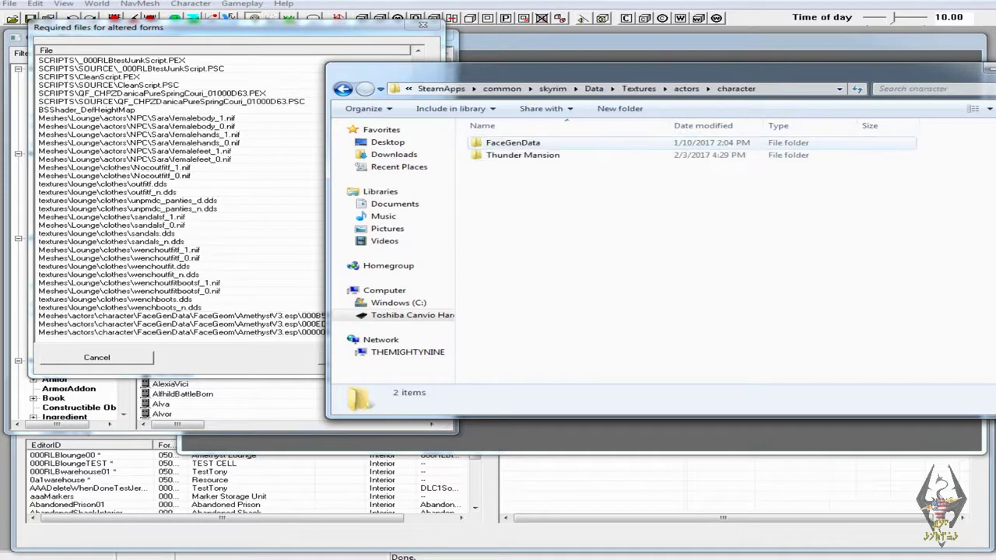
double_click(512, 143)
double_click(506, 142)
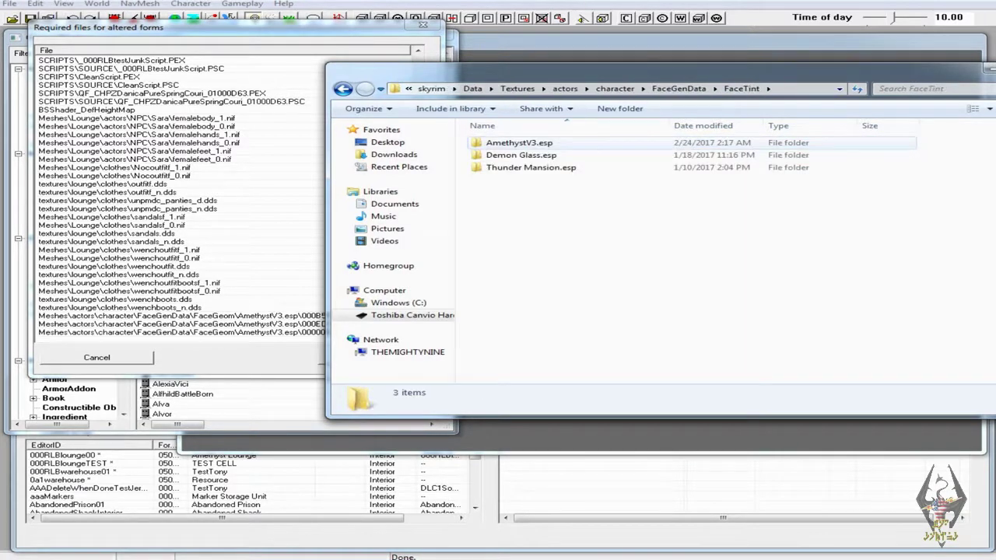
click(505, 142)
key(Return)
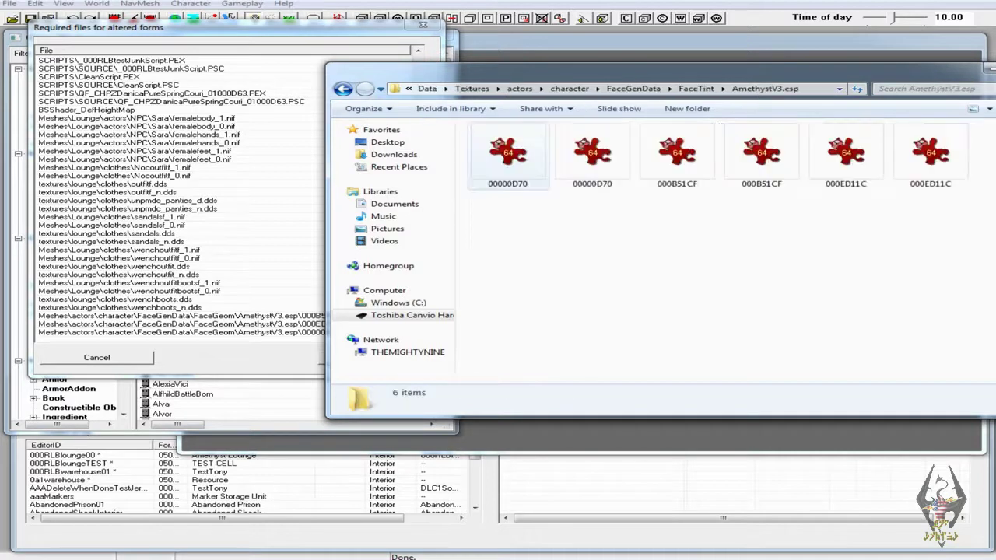
Add the DDS files 00000D70, 000B51CF and 000ED11C to the required files list, leaving out the TGA files, and check the list's end.
click(508, 152)
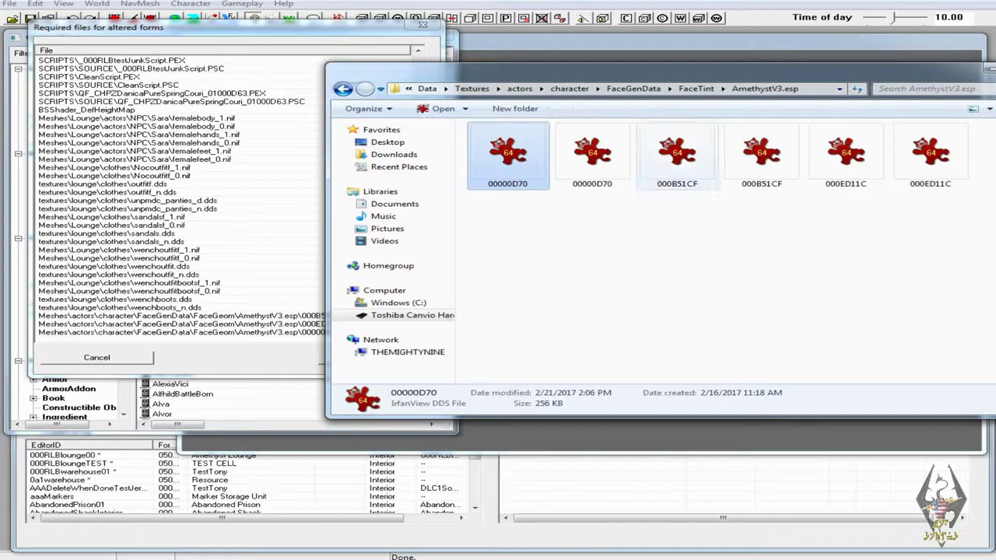
click(593, 154)
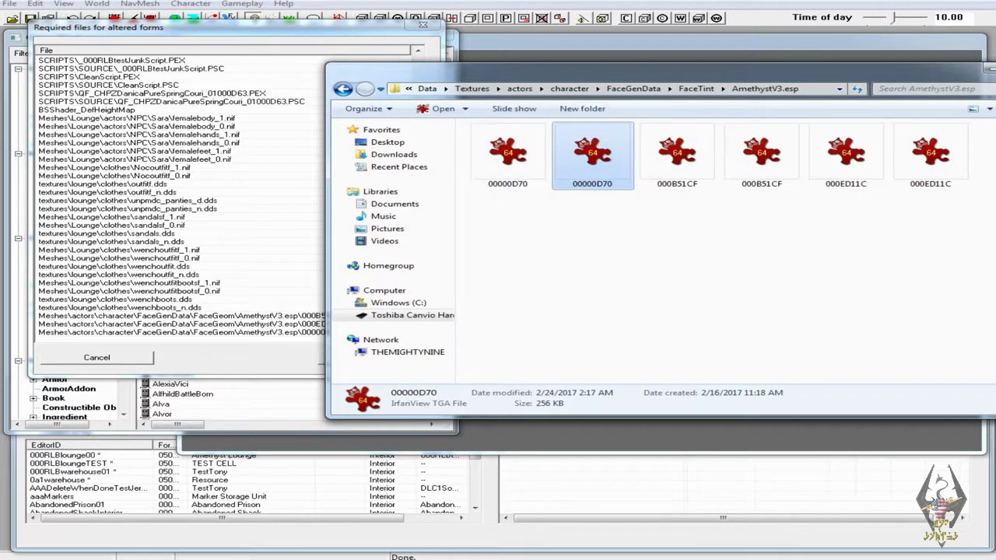
click(508, 153)
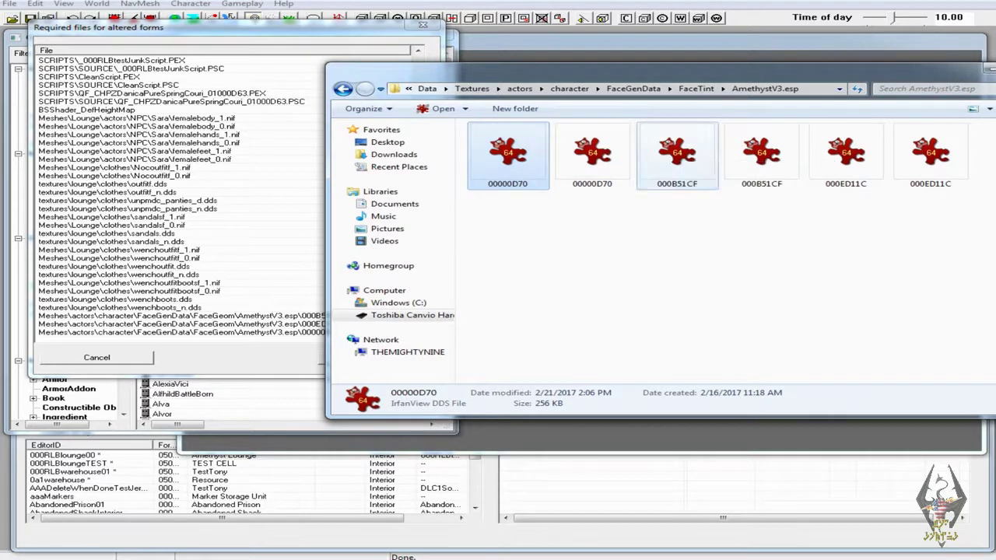
ctrl+click(679, 150)
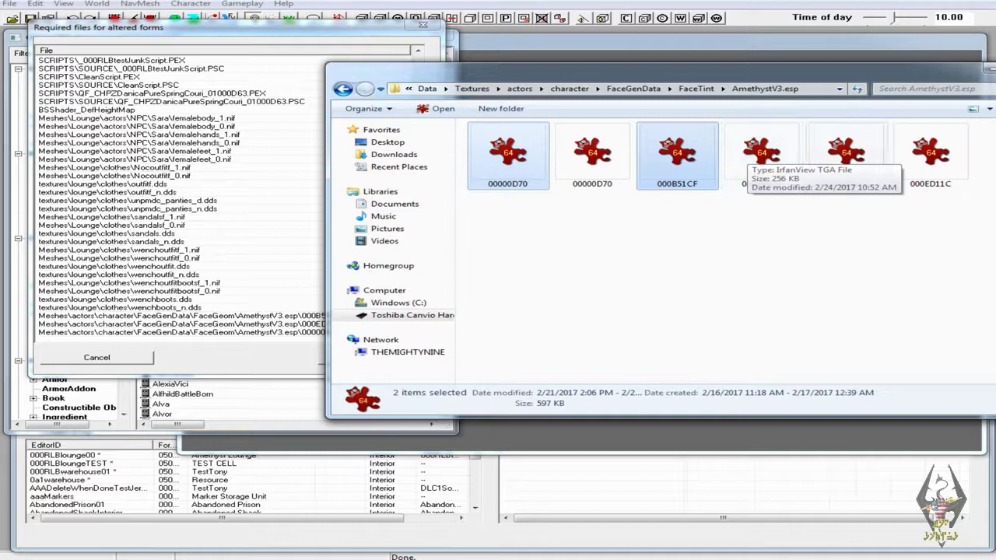
ctrl+click(846, 153)
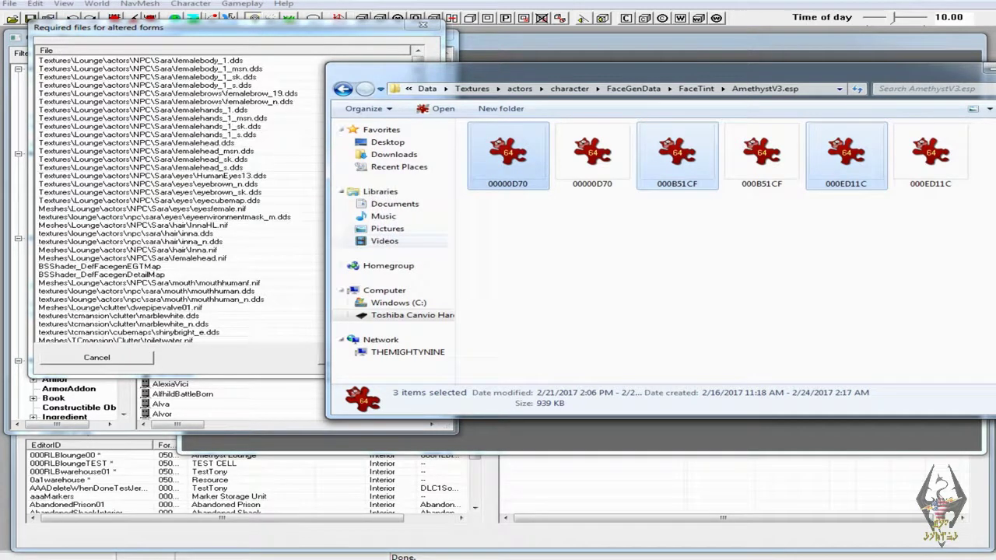
click(931, 157)
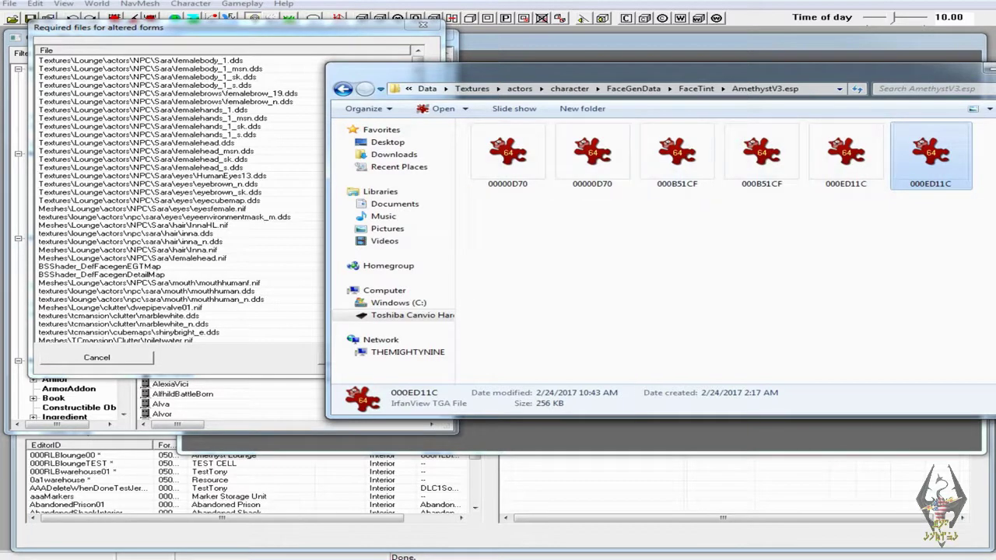
click(990, 69)
drag(417, 70, 418, 315)
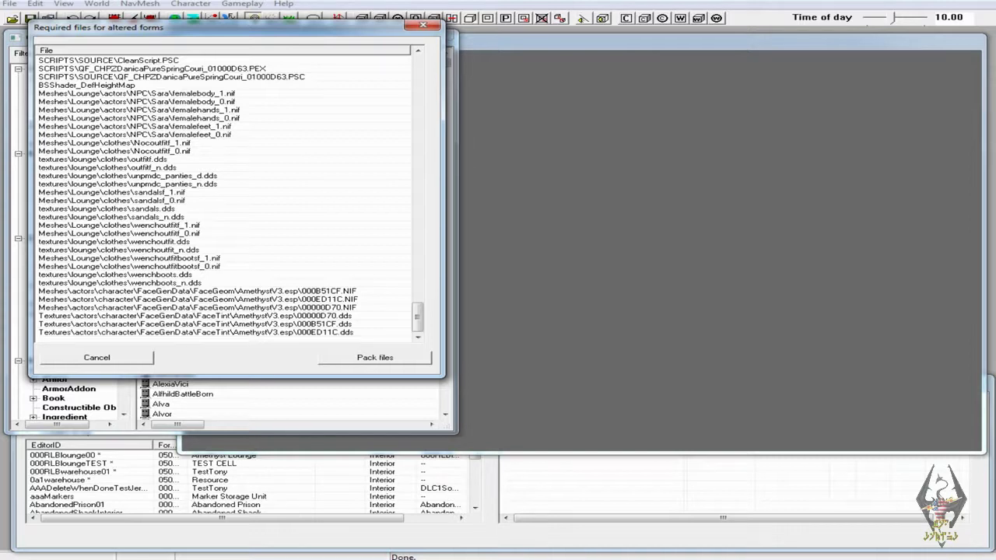
Start packing the files, choose AmethystV3 as the archive's file name, and copy the AmethystV3 ESP file from Data to the desktop.
click(375, 357)
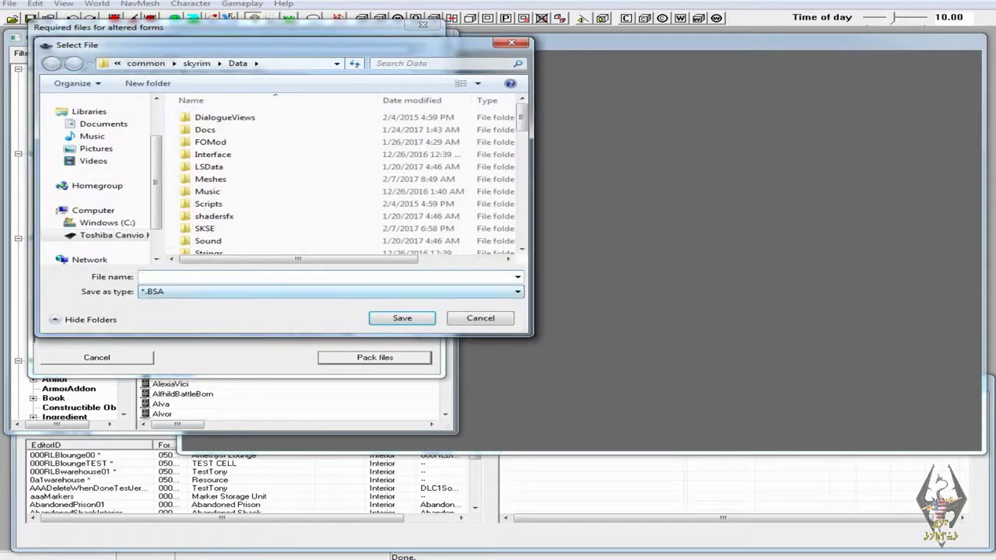
scroll(342, 179, down, 3)
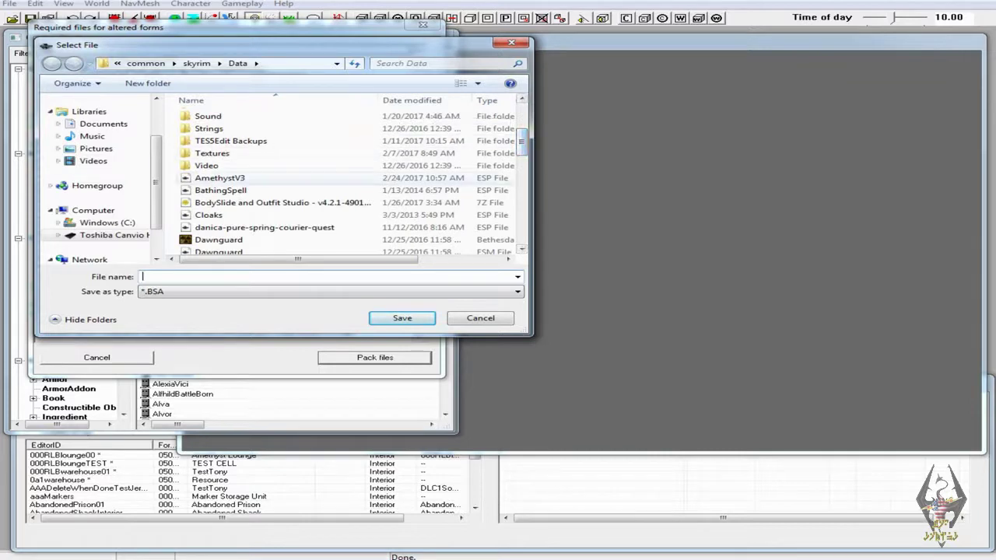
click(203, 178)
right_click(204, 178)
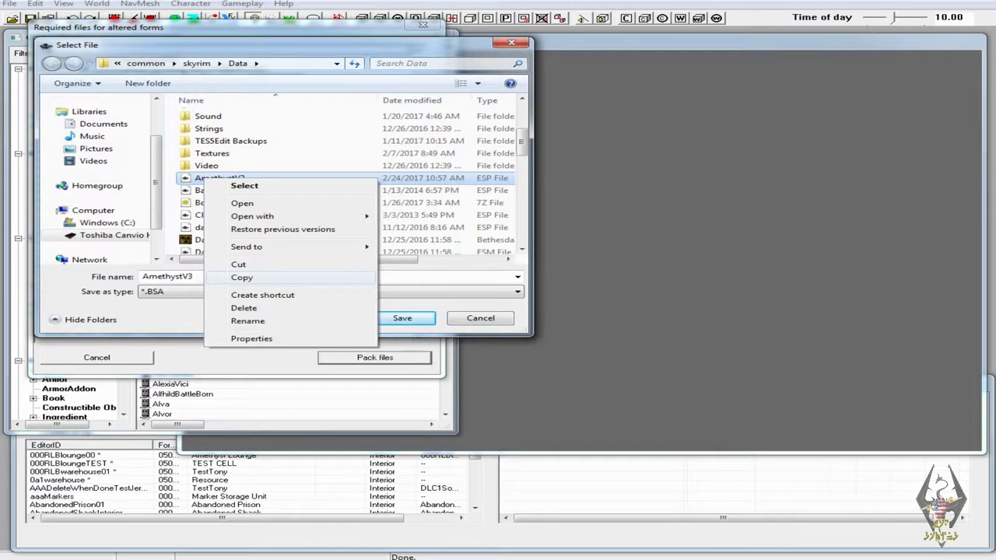
click(242, 278)
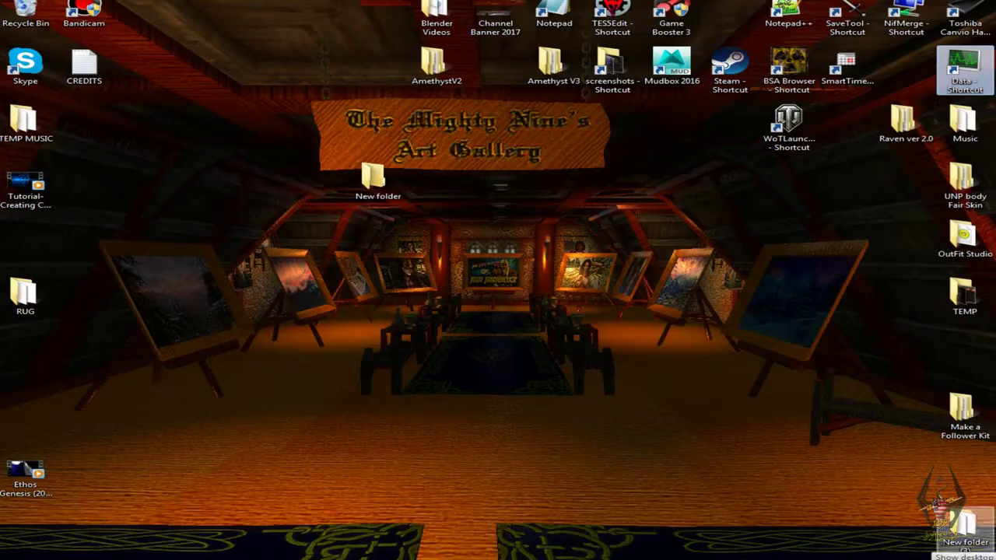
right_click(814, 345)
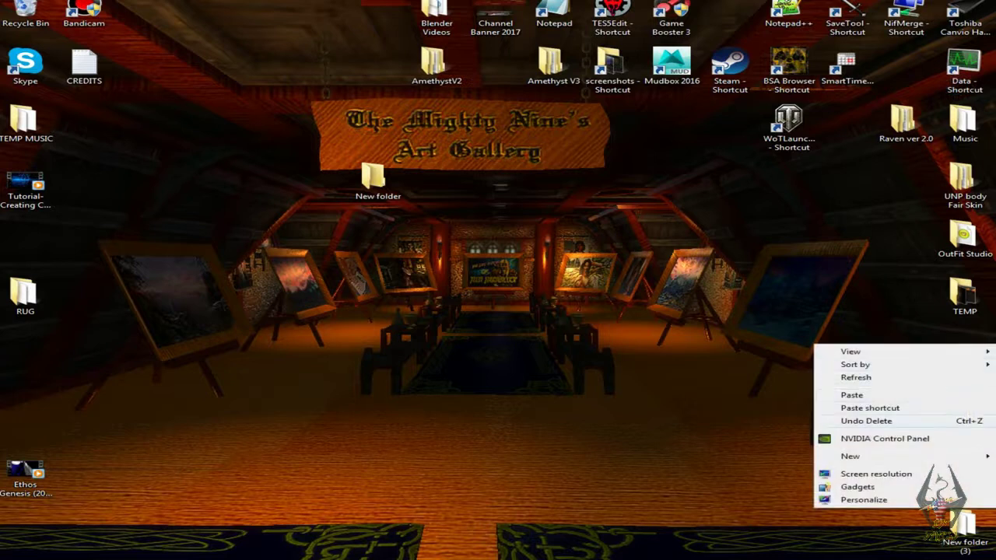
click(851, 394)
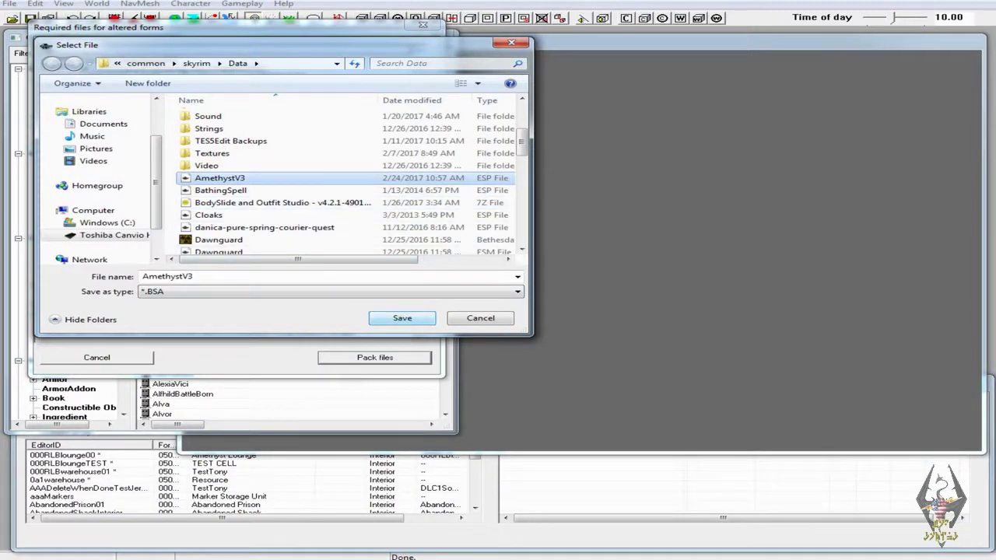
Save the BSA archive as AmethystV3 and check for it in the Data folder, closing the required files list.
key(Return)
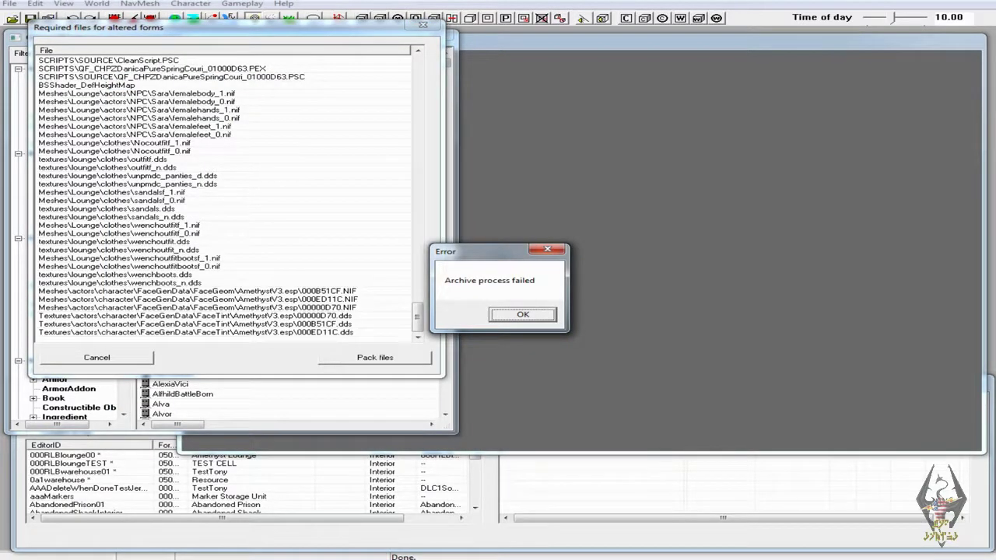
key(Return)
key(alt+Tab)
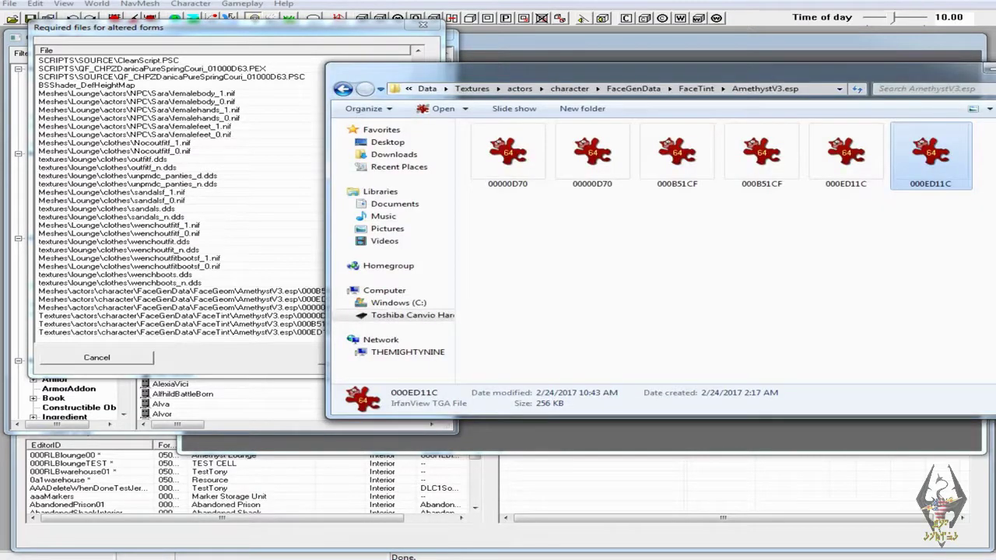
click(427, 88)
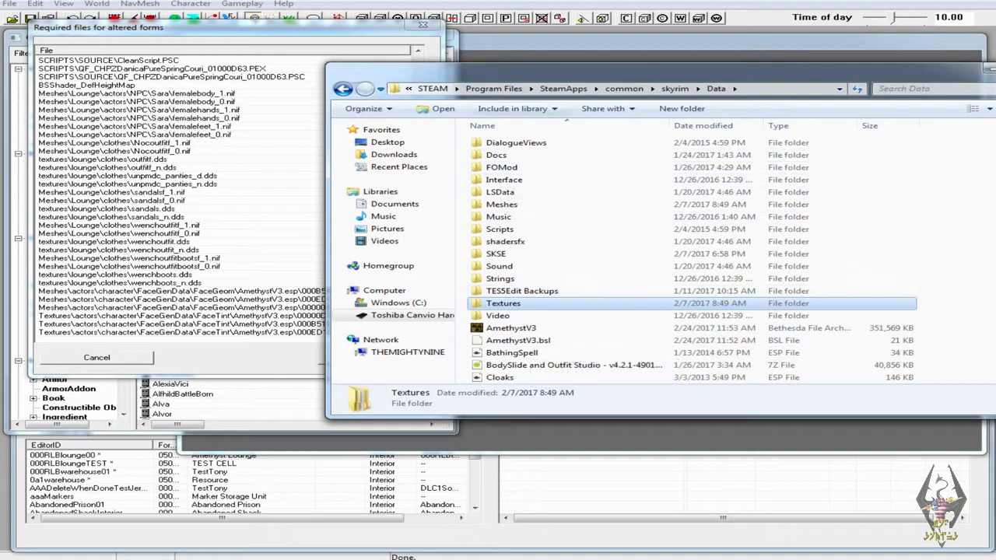
click(991, 69)
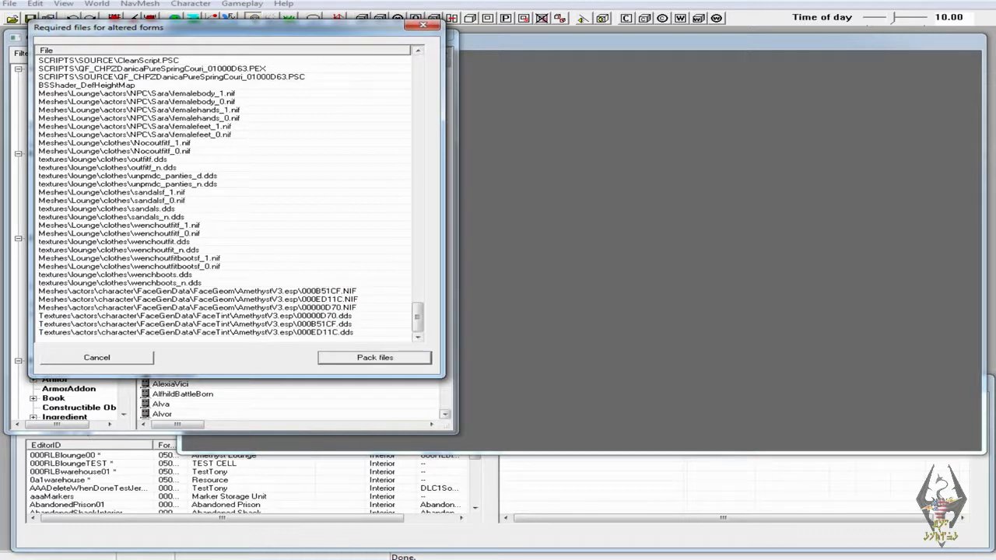
click(97, 358)
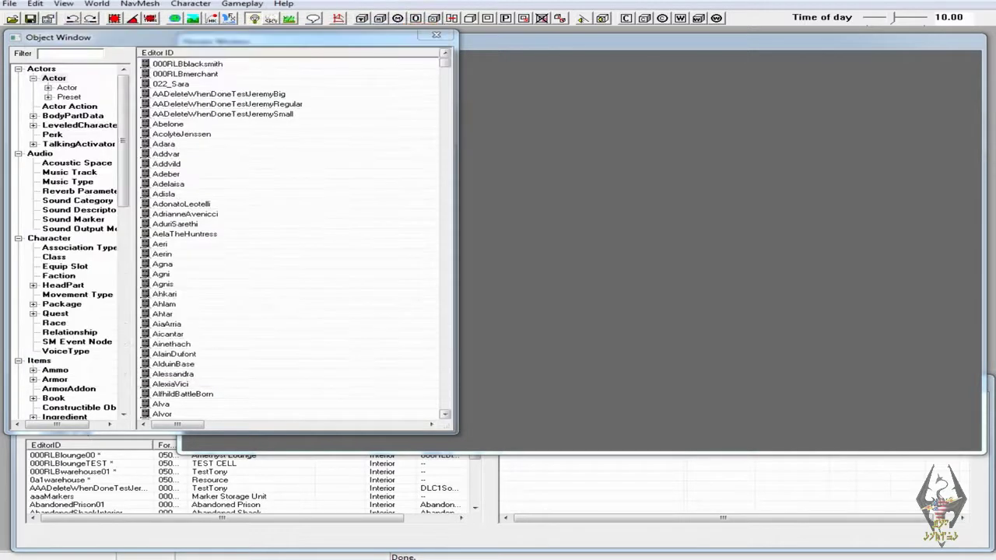
Save the plugin and check the AmethystV3 ESP file and archive in the Data folder.
drag(505, 40, 535, 46)
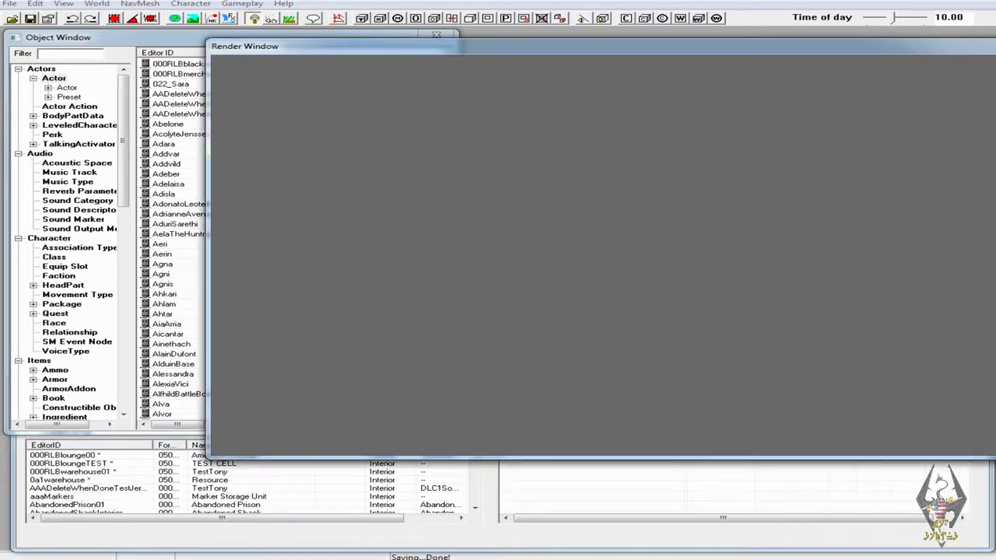
key(alt+Tab)
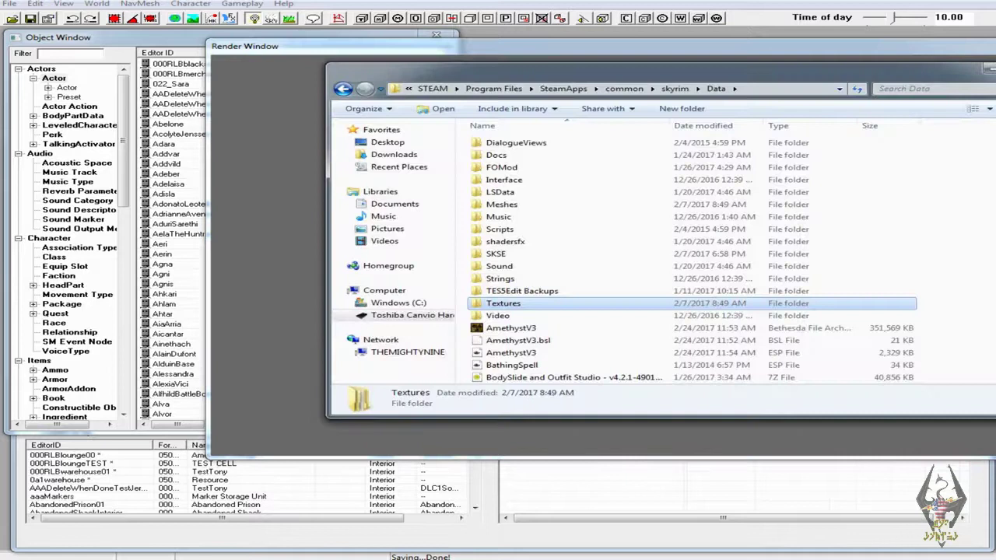
click(527, 354)
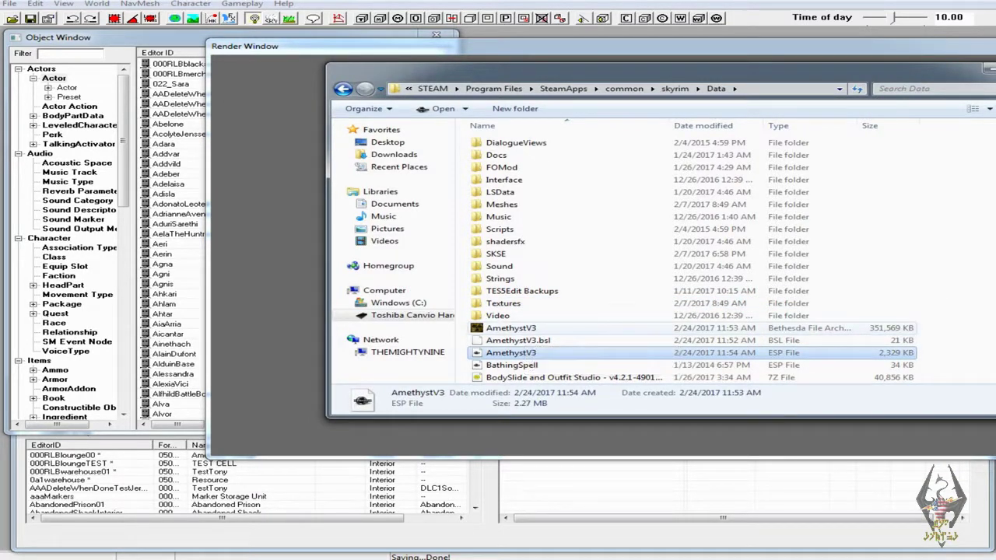
click(527, 328)
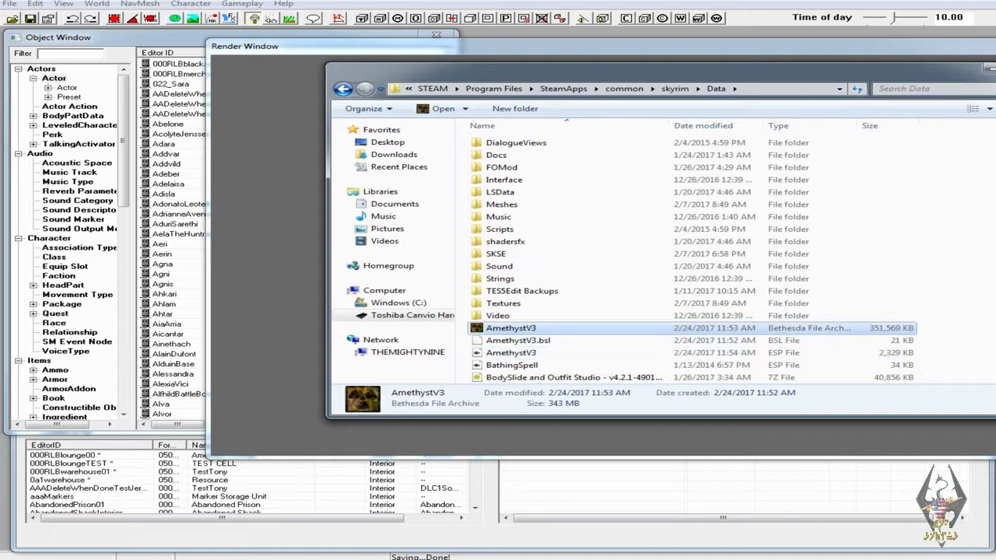
click(527, 353)
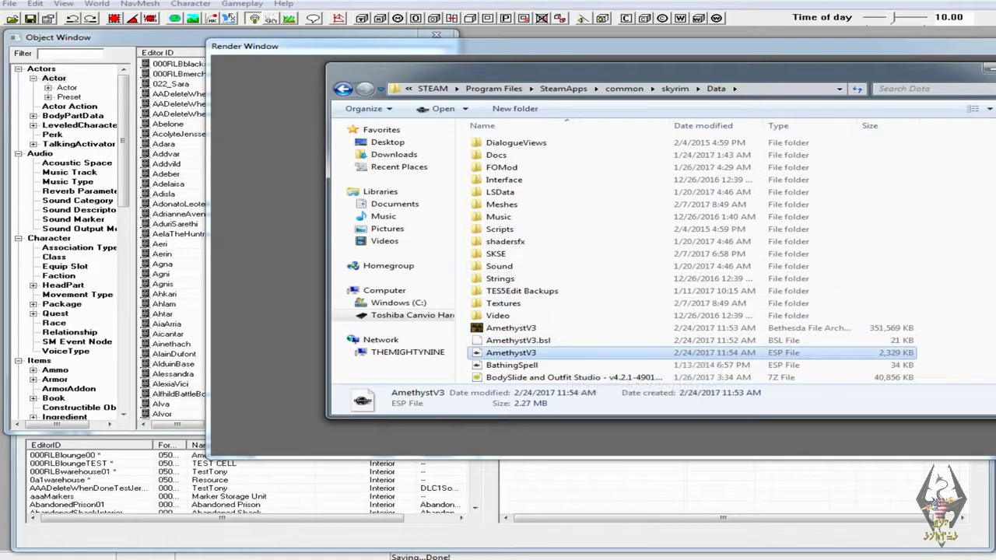
Copy the AmethystV3 archive from the Data folder into the desktop's empty New folder.
drag(674, 72, 490, 77)
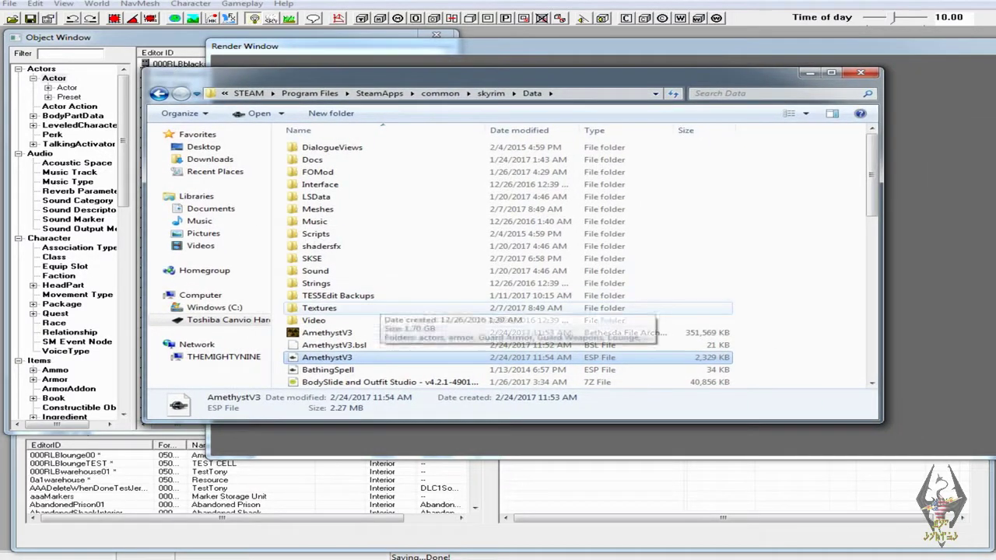
click(382, 333)
right_click(341, 330)
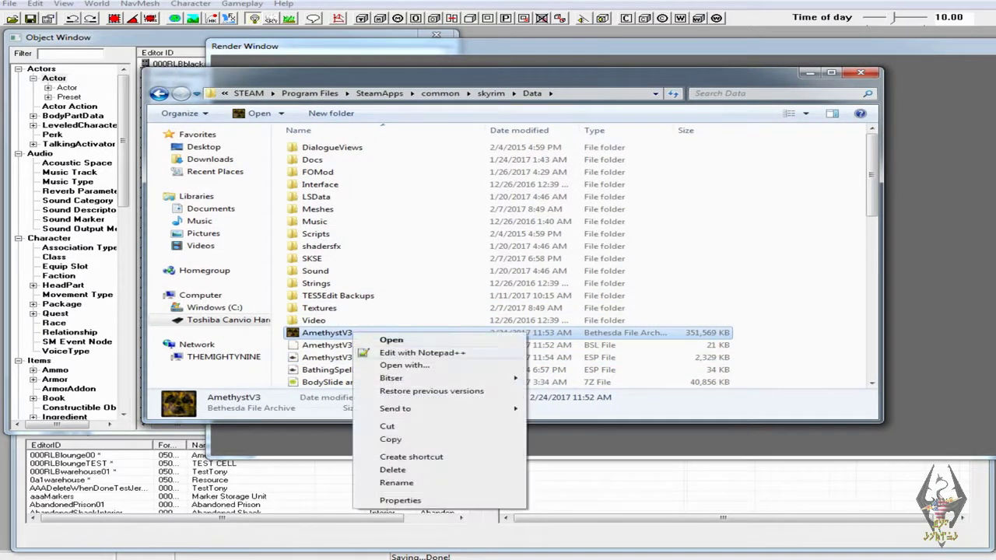
click(390, 439)
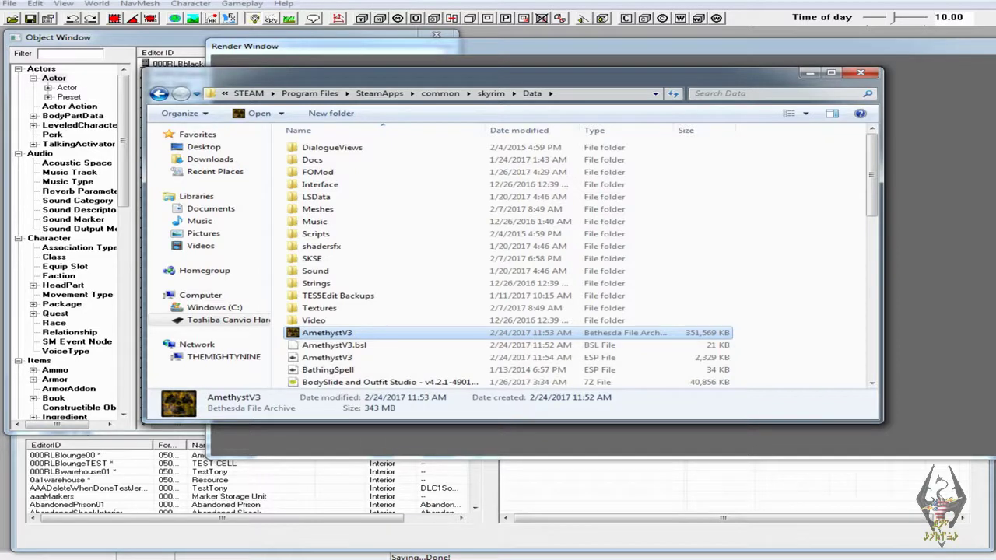
click(993, 559)
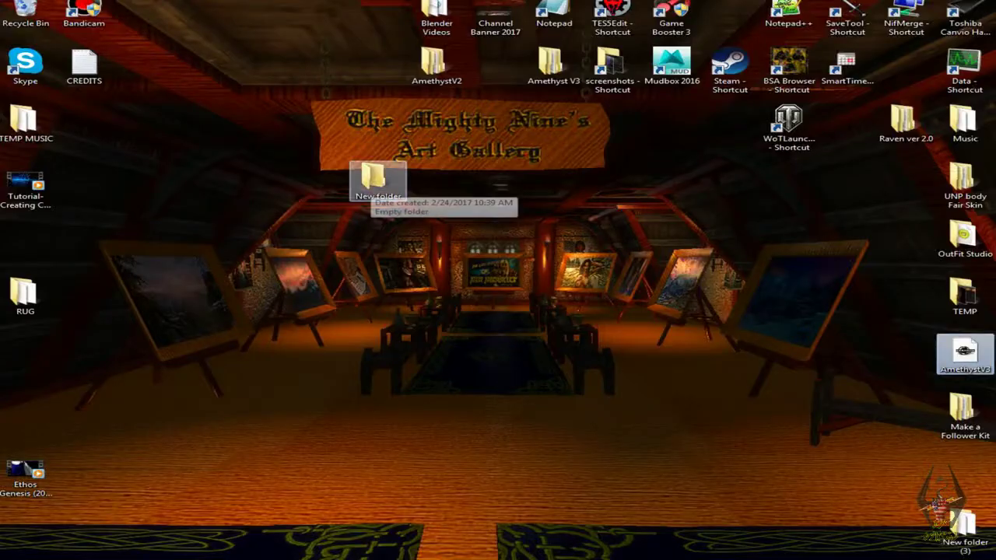
double_click(377, 180)
right_click(483, 253)
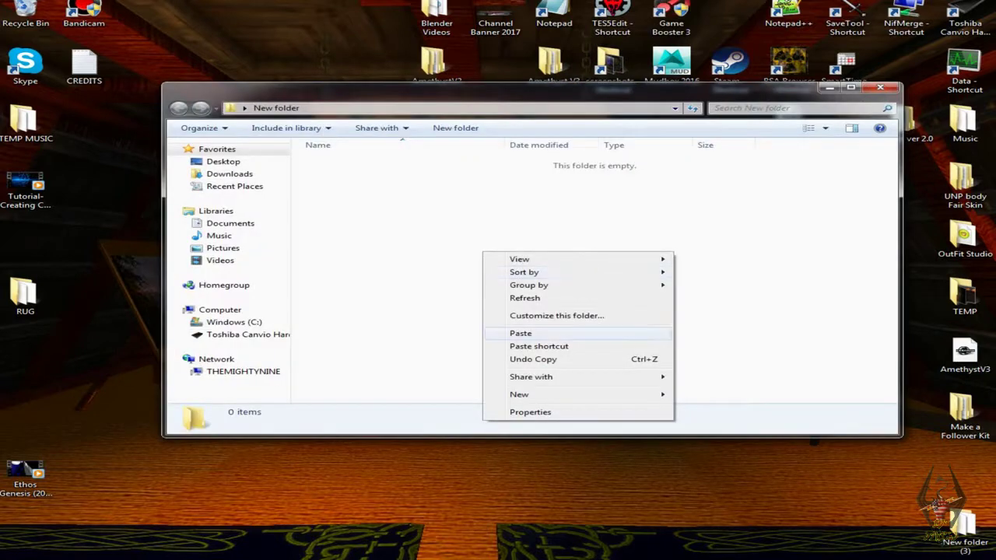
click(520, 333)
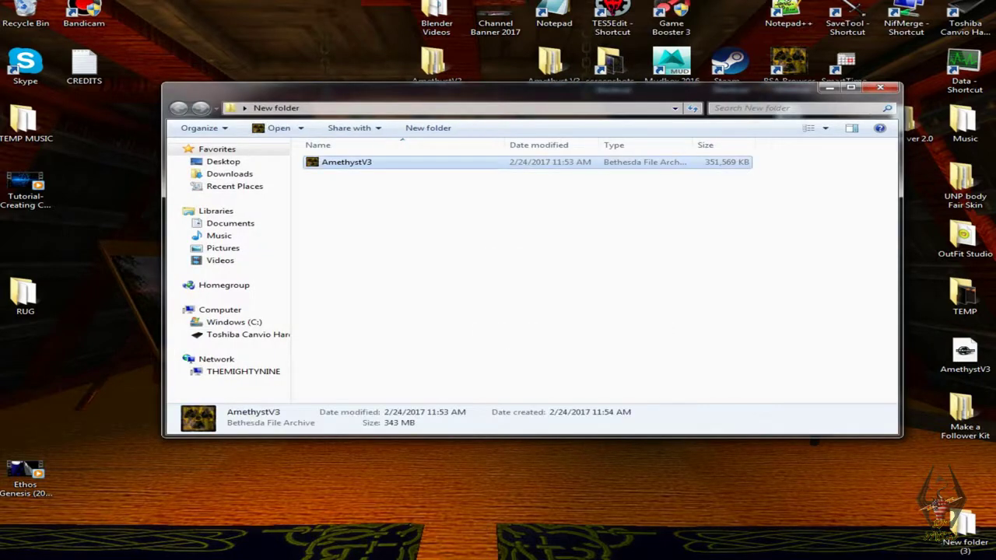
Open the copied AmethystV3 archive with BSA Browser.
right_click(369, 164)
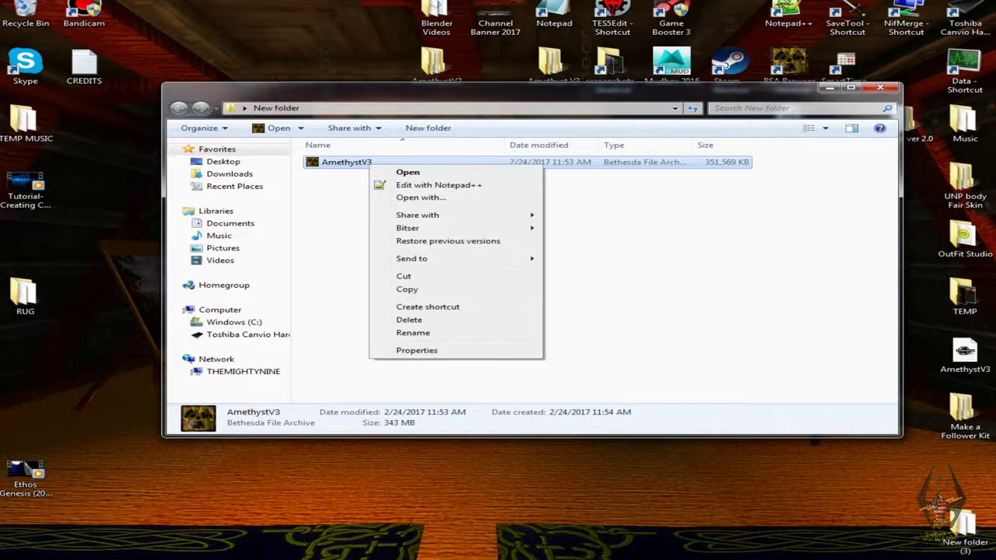
mouse_move(420, 215)
click(424, 198)
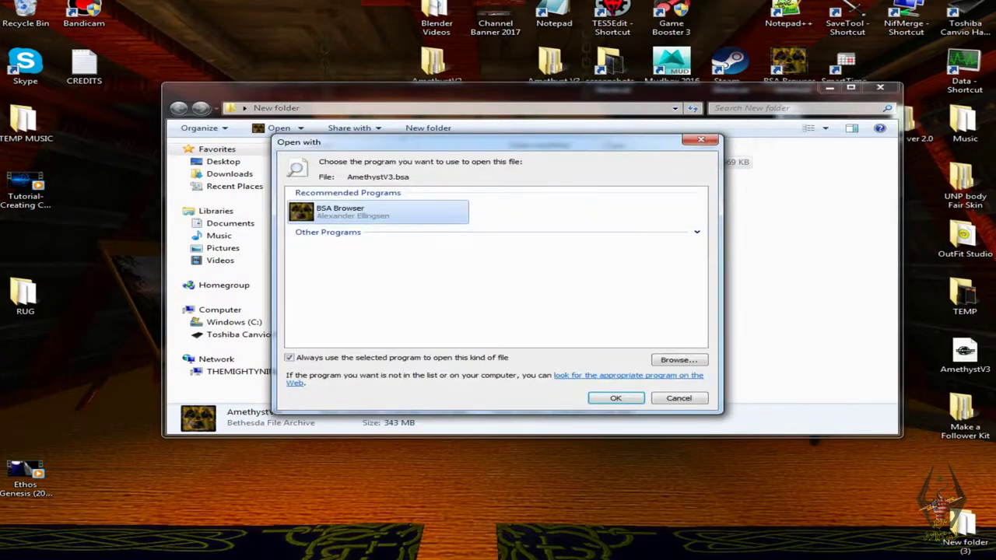
key(Return)
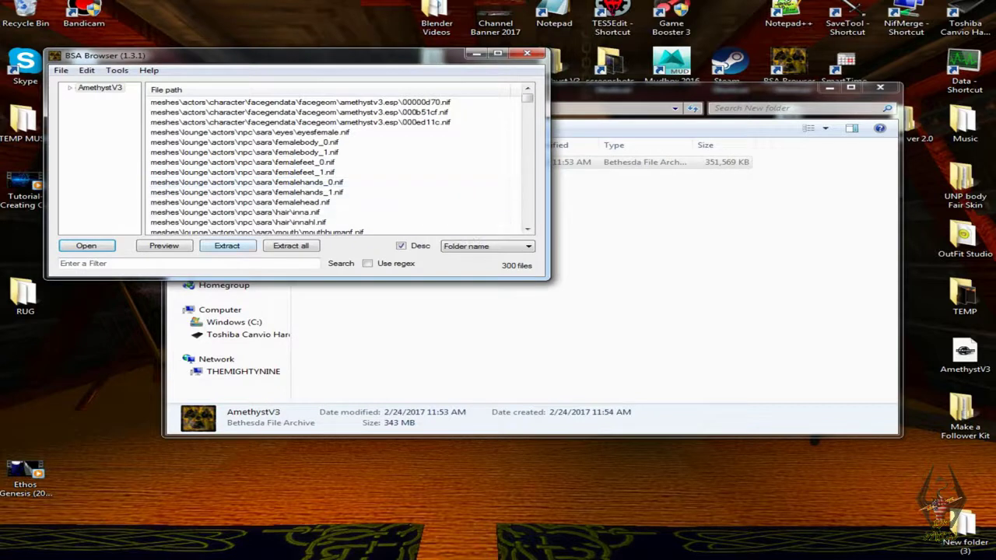
Extract all of the archive's files into the desktop's New folder and close the archive browser.
click(291, 245)
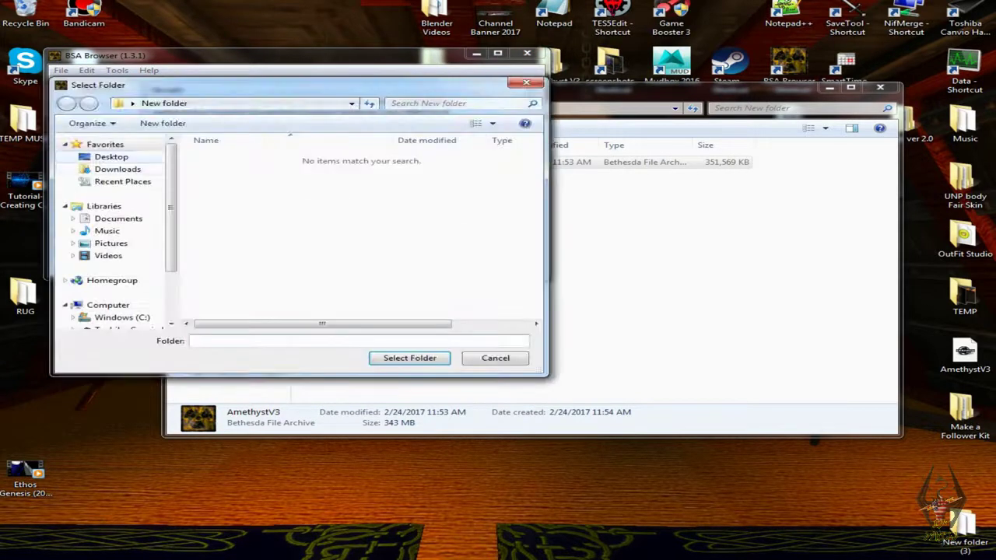
click(111, 157)
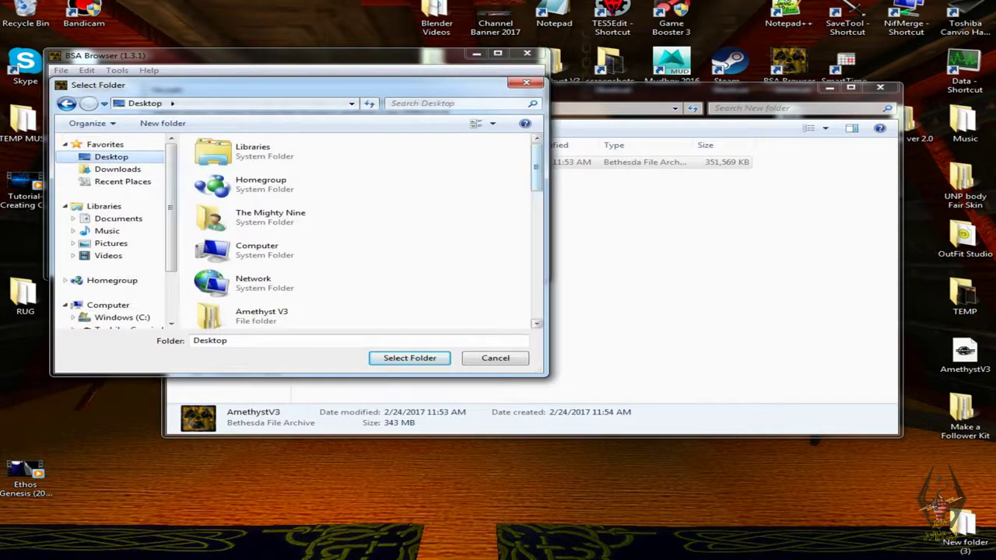
scroll(358, 229, down, 5)
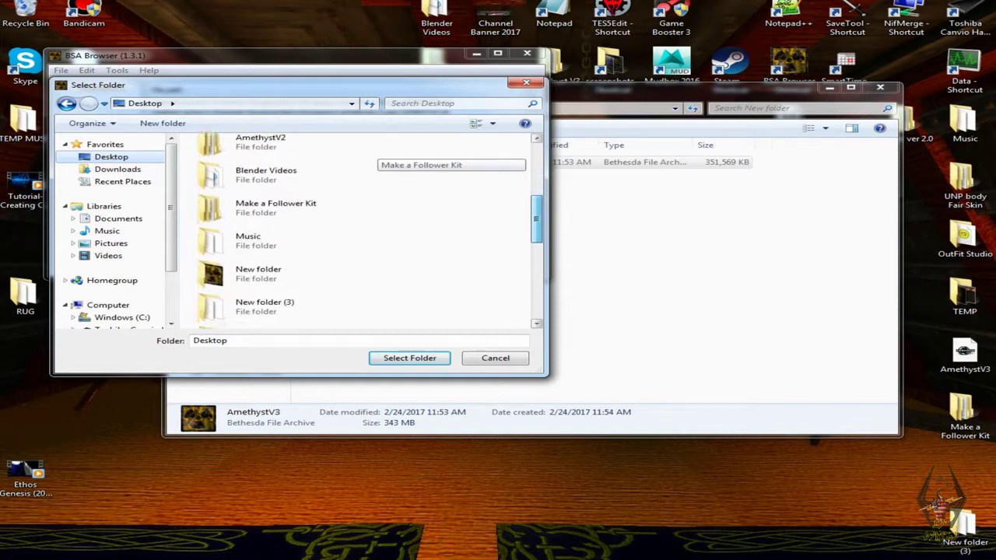
drag(537, 220, 537, 235)
click(288, 214)
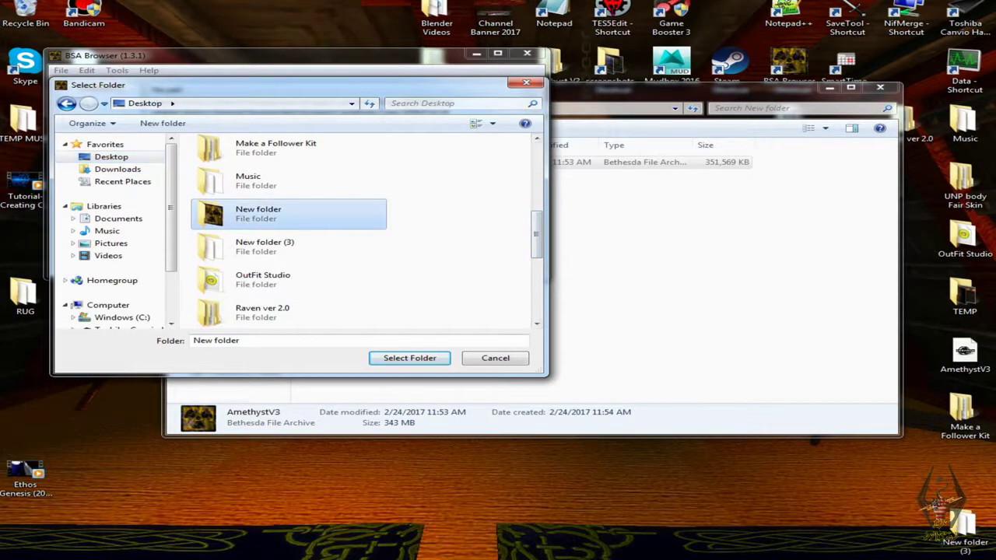
click(410, 358)
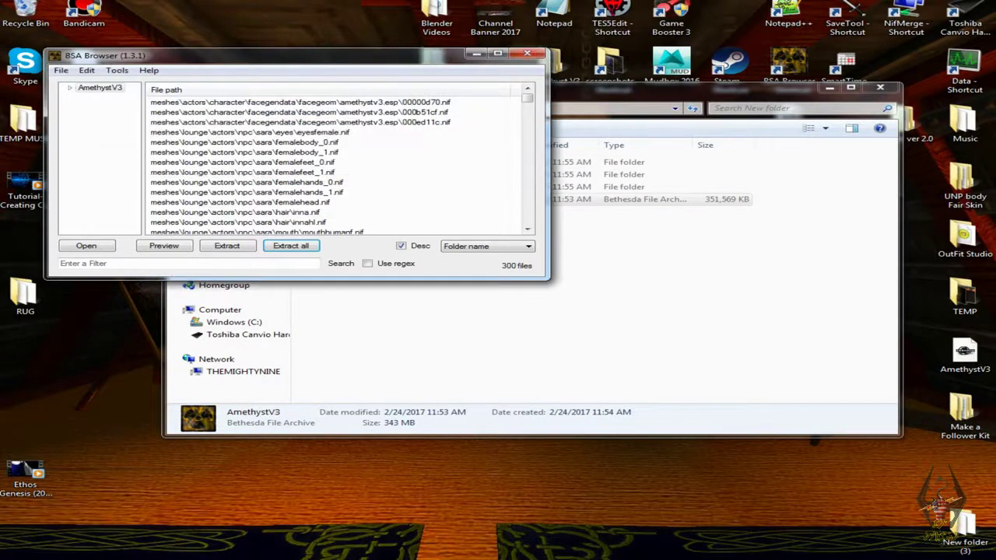
click(526, 53)
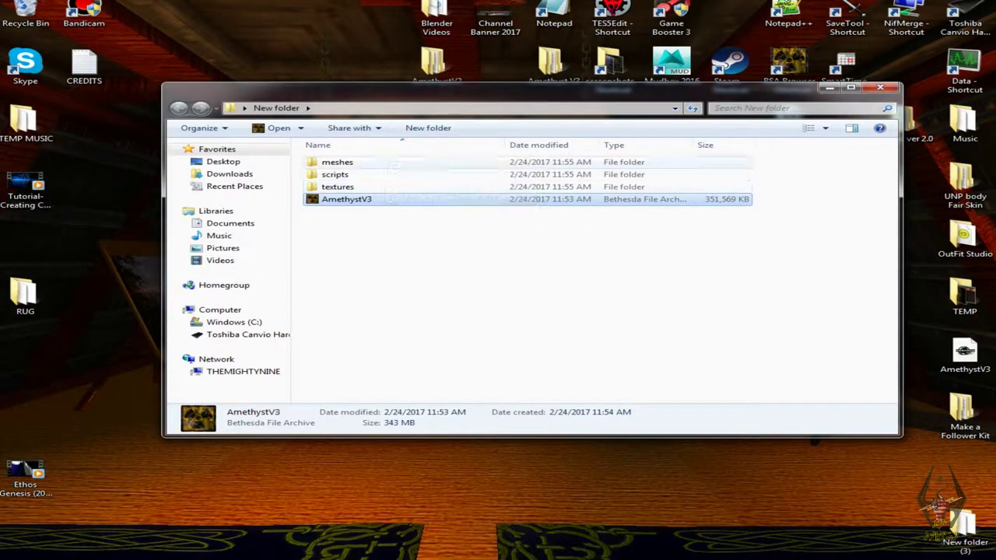
Browse the extracted meshes down to the amethystv3.esp folder under facegeom and check its NIF files.
double_click(393, 168)
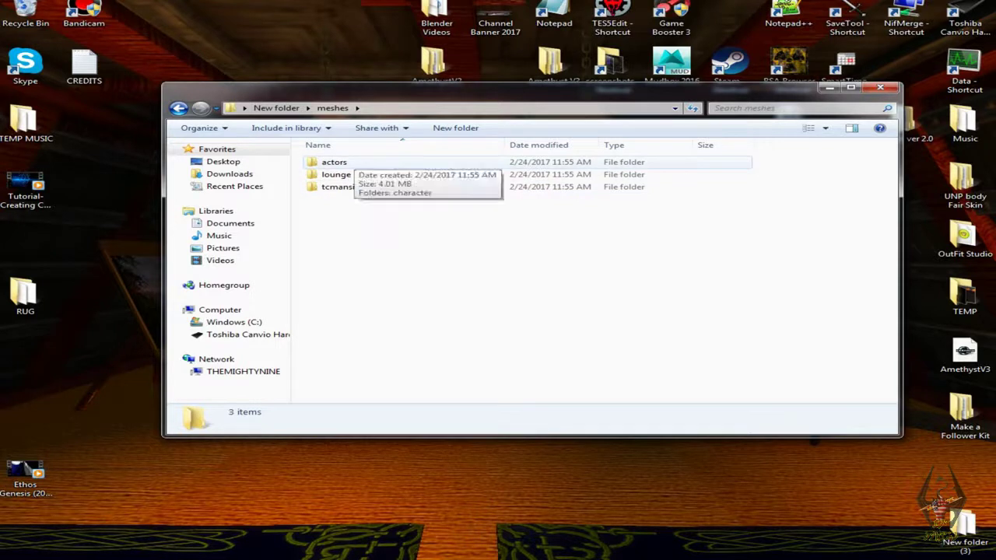
double_click(342, 162)
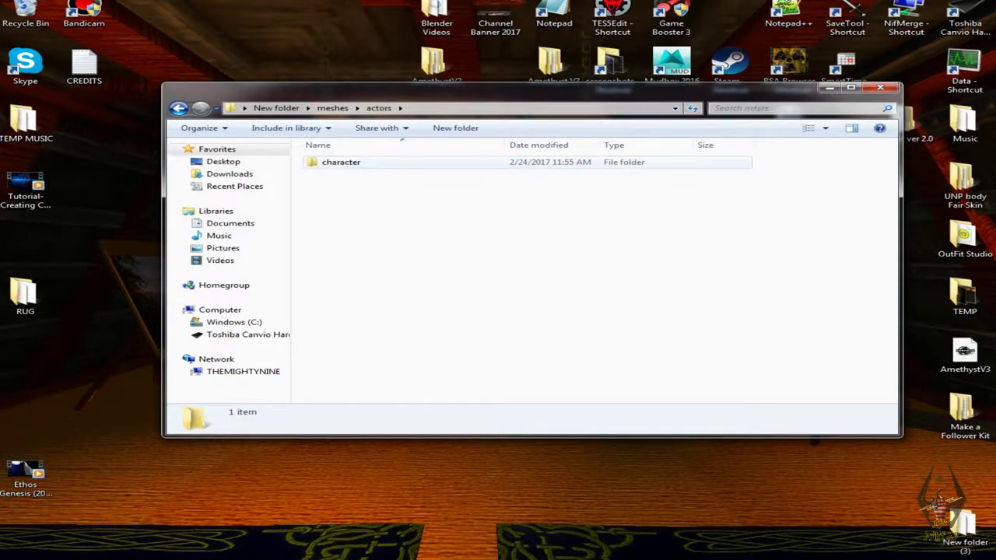
double_click(343, 162)
double_click(342, 162)
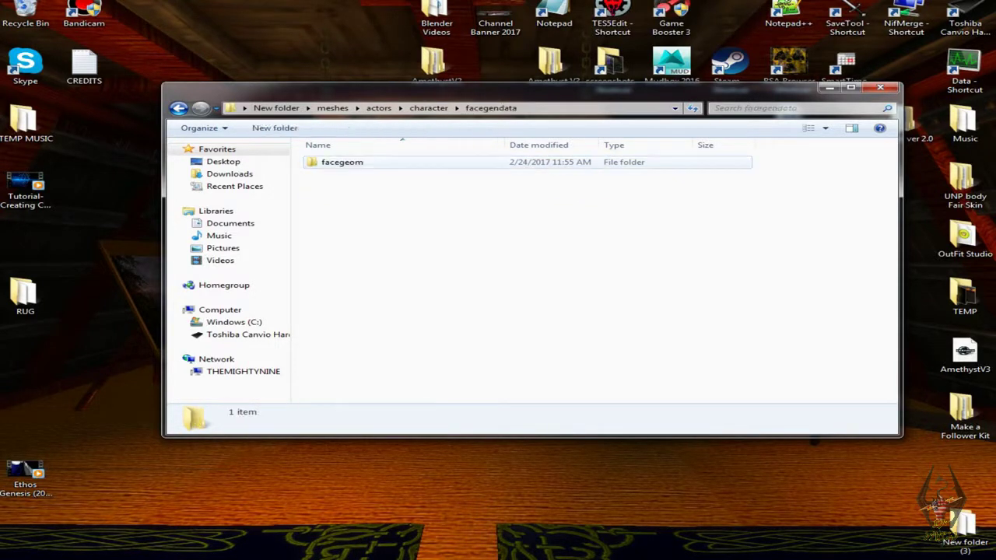
double_click(342, 162)
double_click(342, 162)
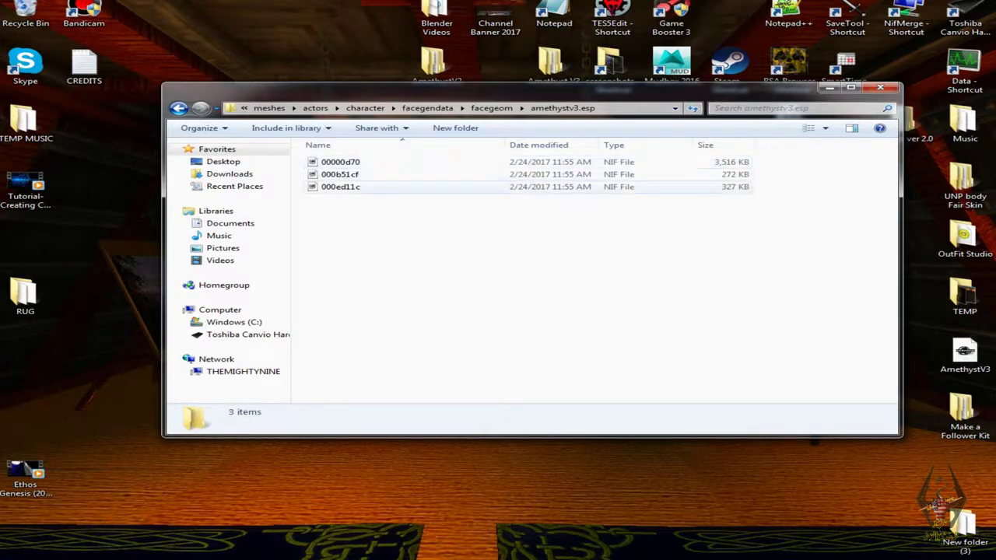
Return to New folder and browse the extracted textures down to the amethystv3.esp folder under facetint.
click(179, 108)
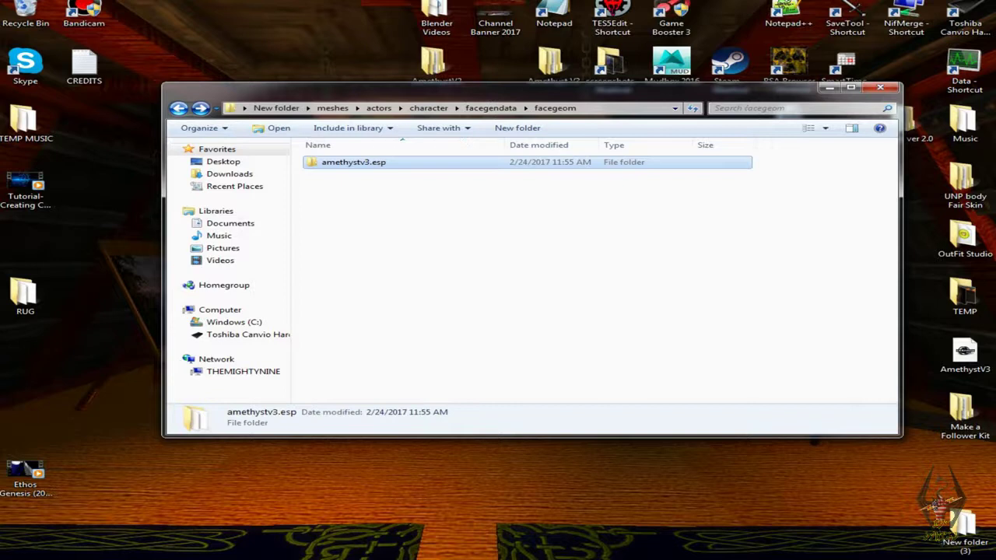
click(178, 108)
click(178, 108)
click(178, 108)
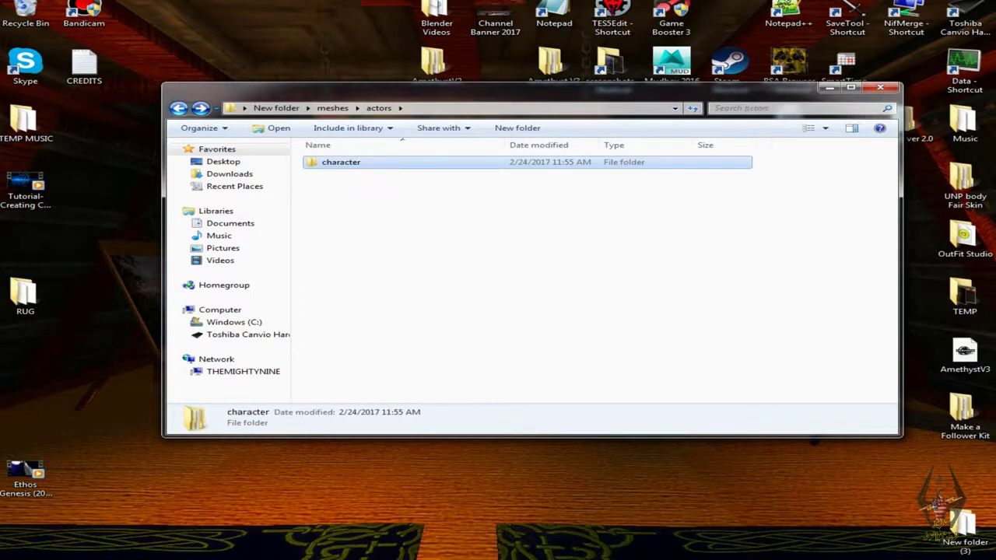
click(178, 108)
click(178, 108)
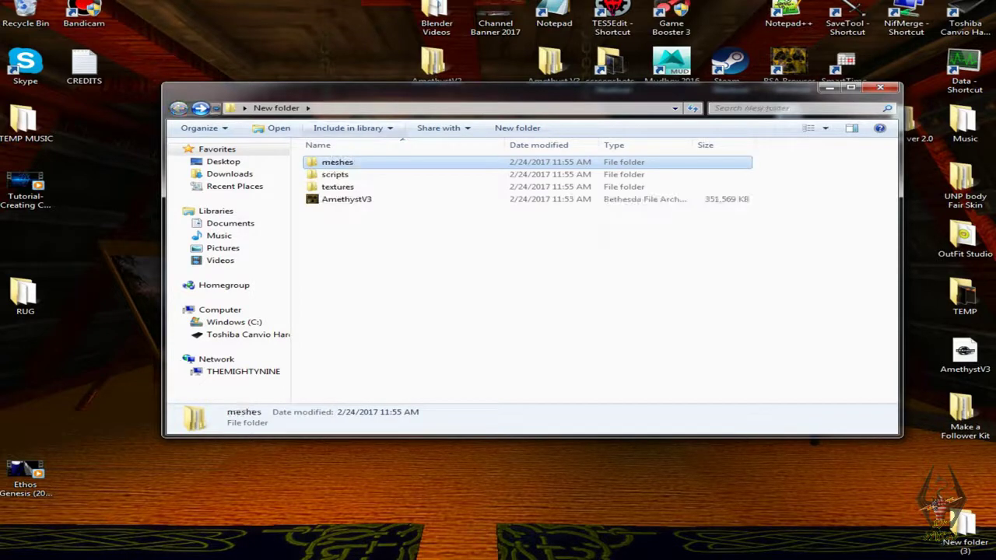
double_click(338, 187)
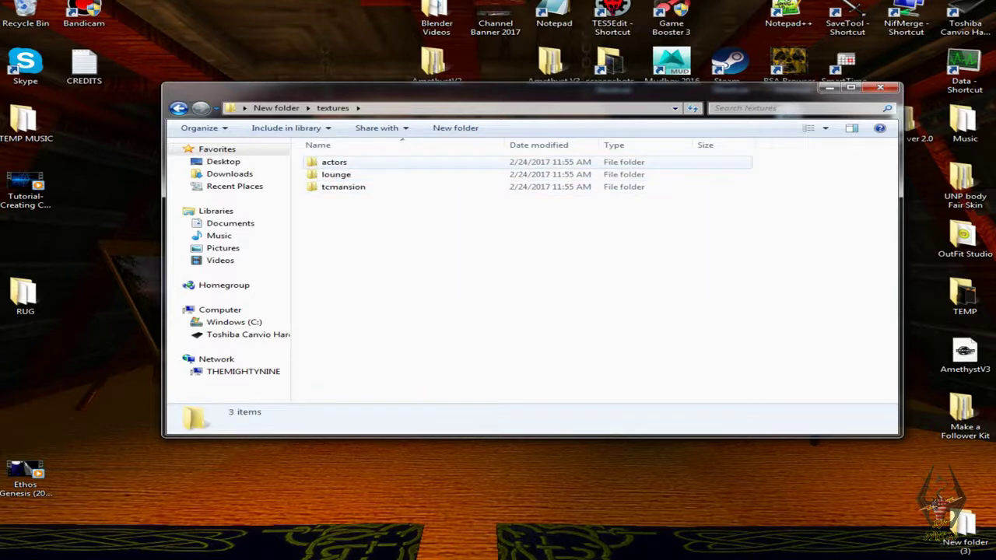
double_click(337, 162)
double_click(337, 161)
double_click(338, 162)
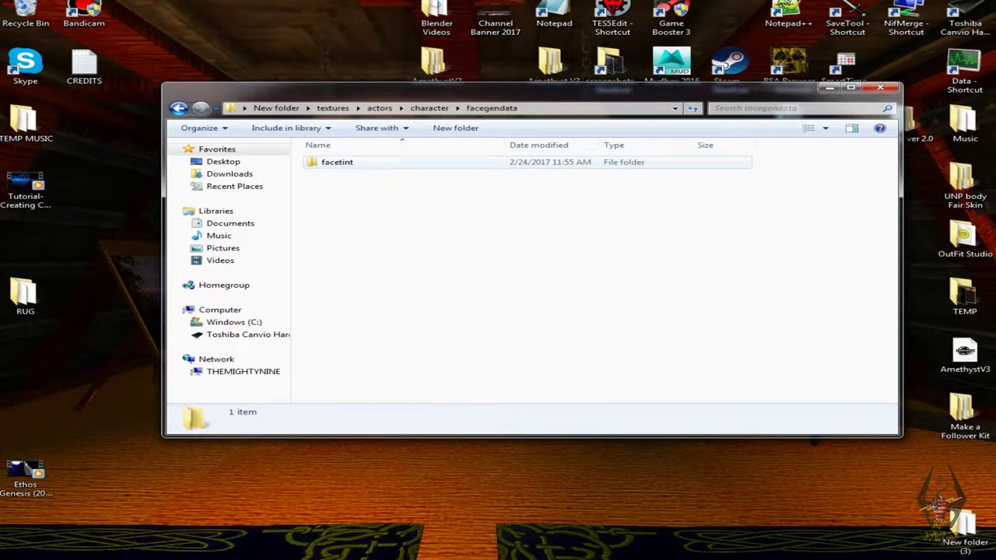
double_click(338, 162)
double_click(338, 161)
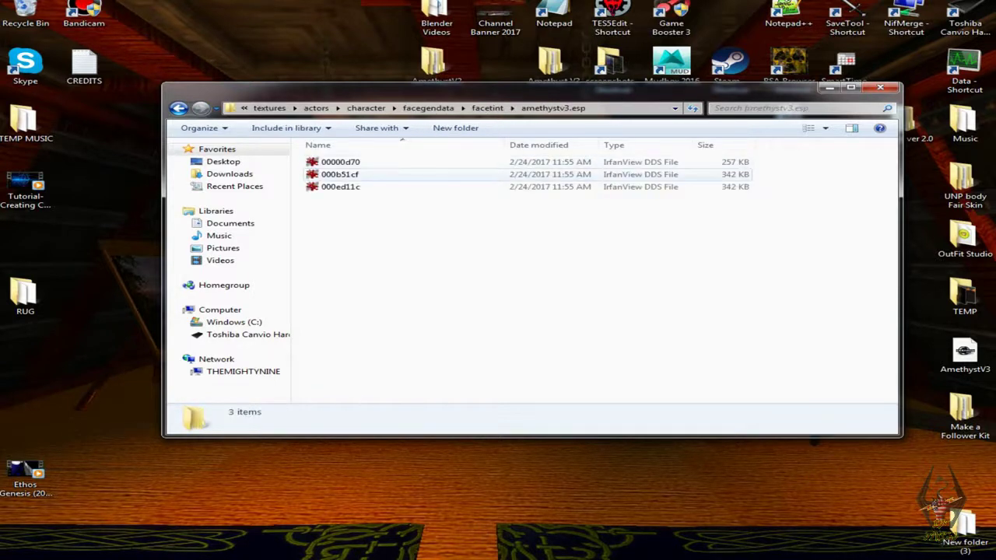
View the face tint textures 00000d70, 000b51cf and 000ed11c one after another, closing each image.
double_click(338, 162)
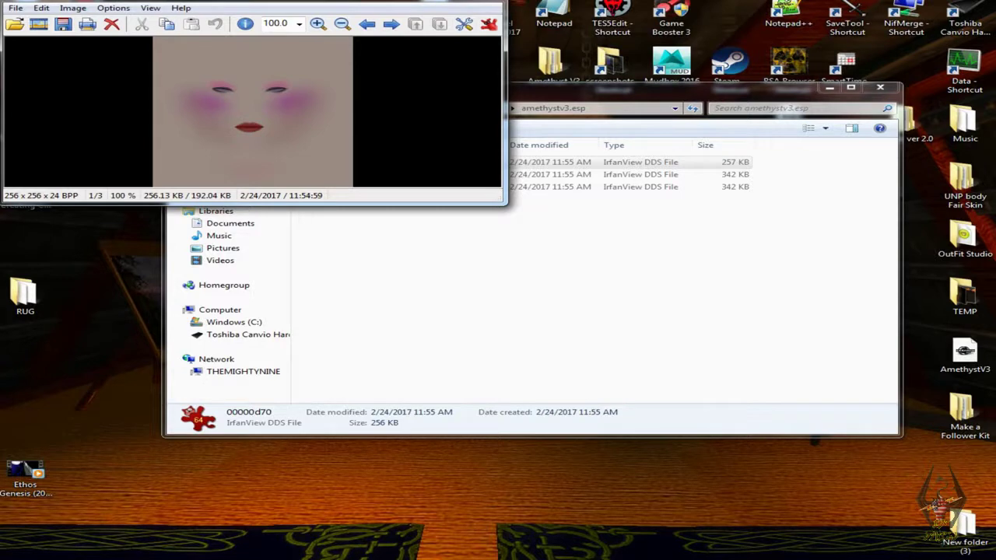
drag(257, 1, 302, 48)
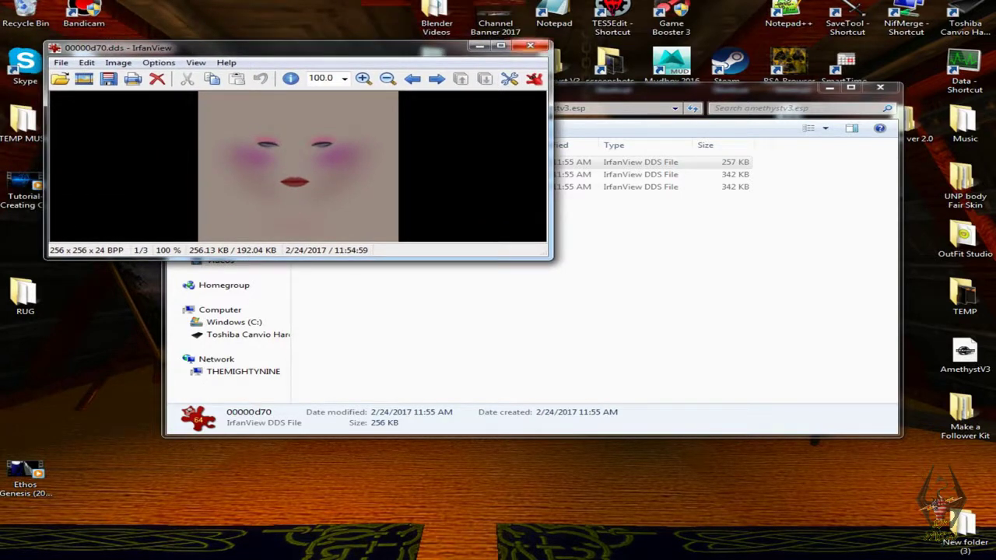
click(530, 46)
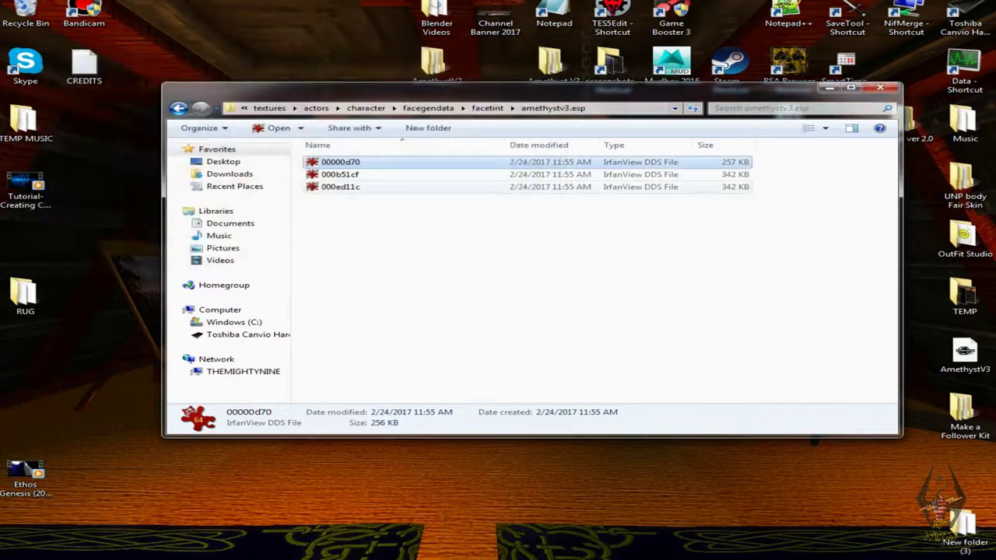
key(Down)
key(Return)
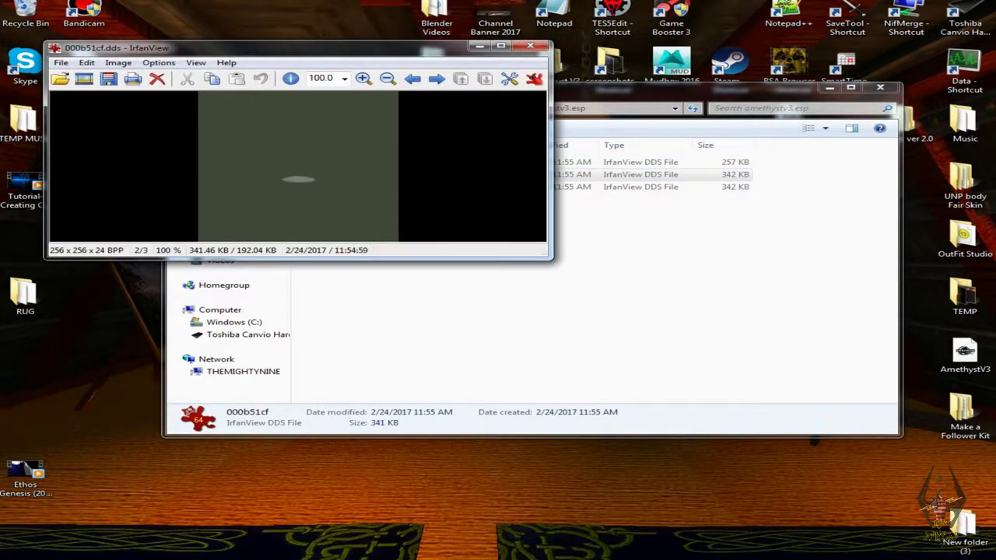
click(529, 46)
key(Down)
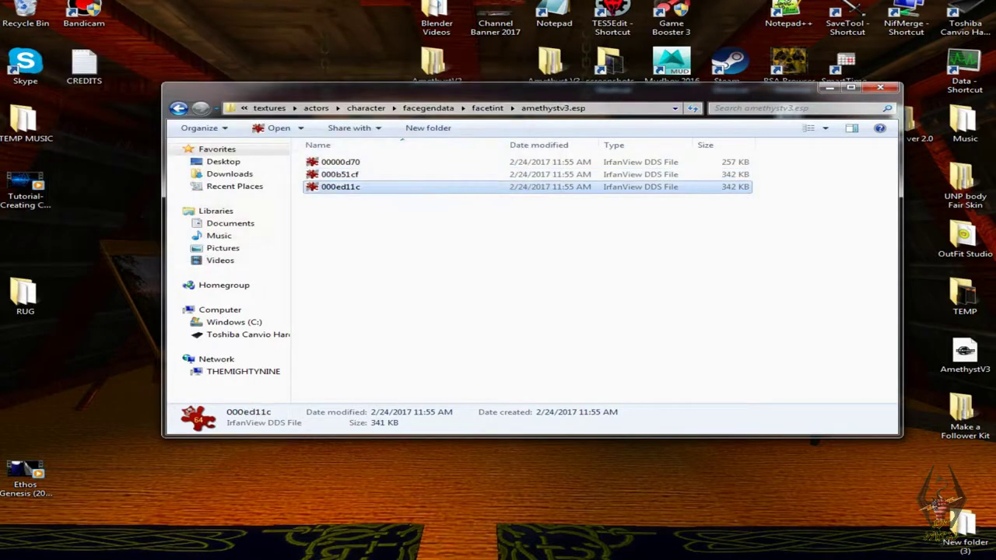
key(Return)
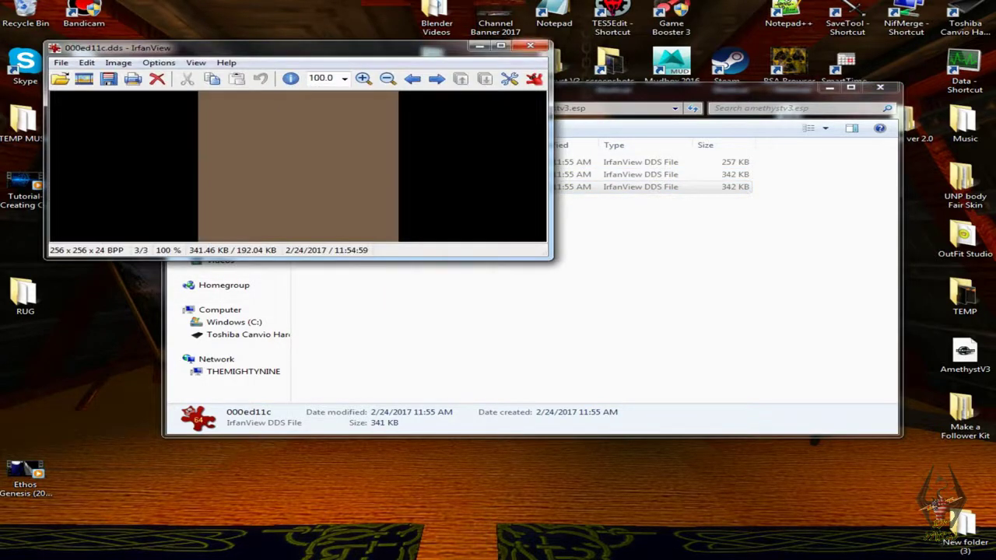
click(530, 46)
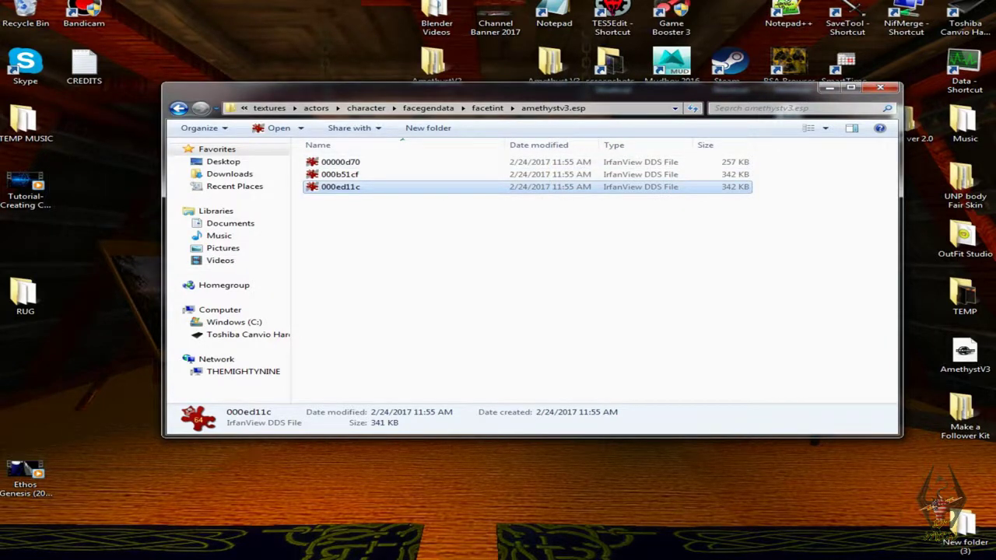
Go back to New folder, select the AmethystV3 archive to check it, and close the folder window.
click(269, 108)
click(276, 108)
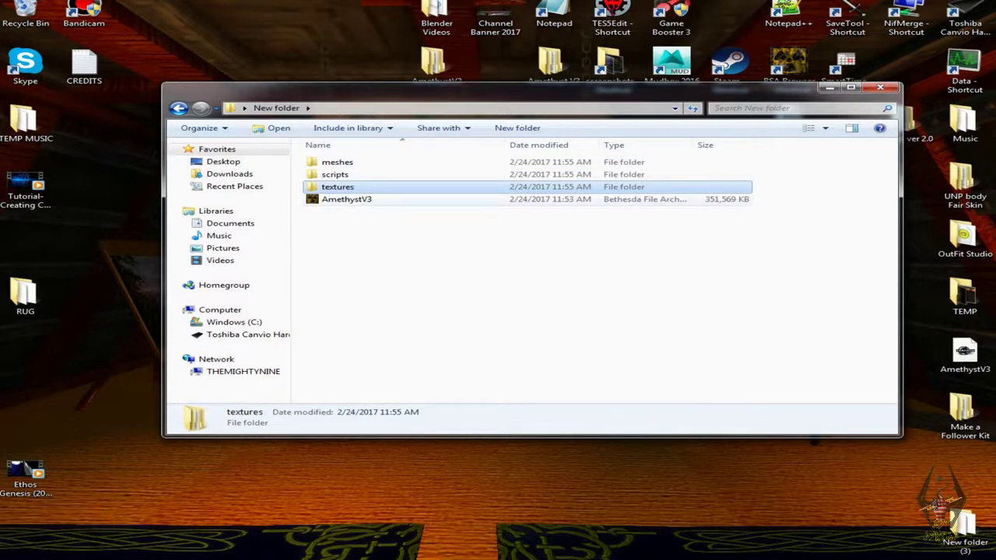
click(347, 199)
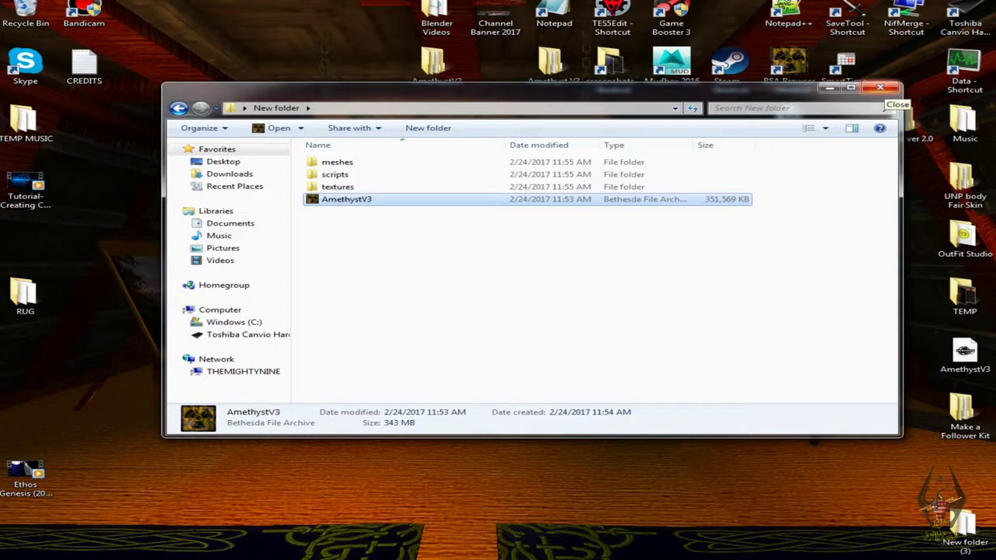
click(880, 87)
Create a new folder on the desktop and dismiss the archive error dialog.
right_click(516, 161)
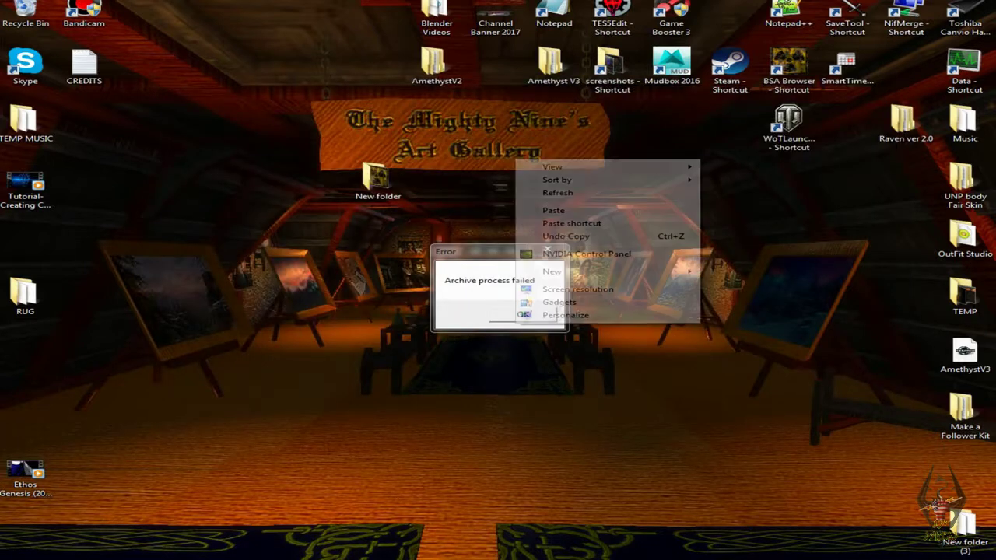
mouse_move(560, 271)
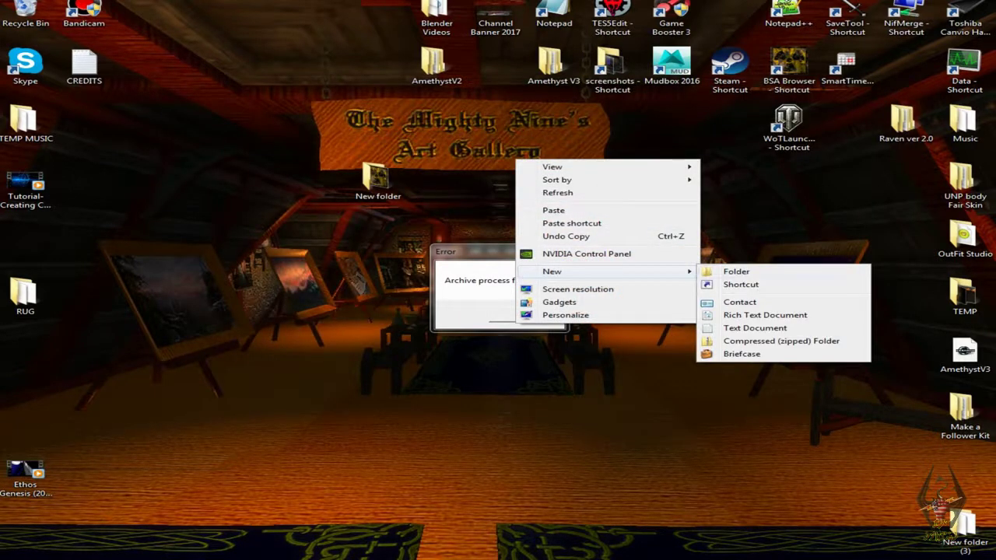
click(736, 271)
click(523, 314)
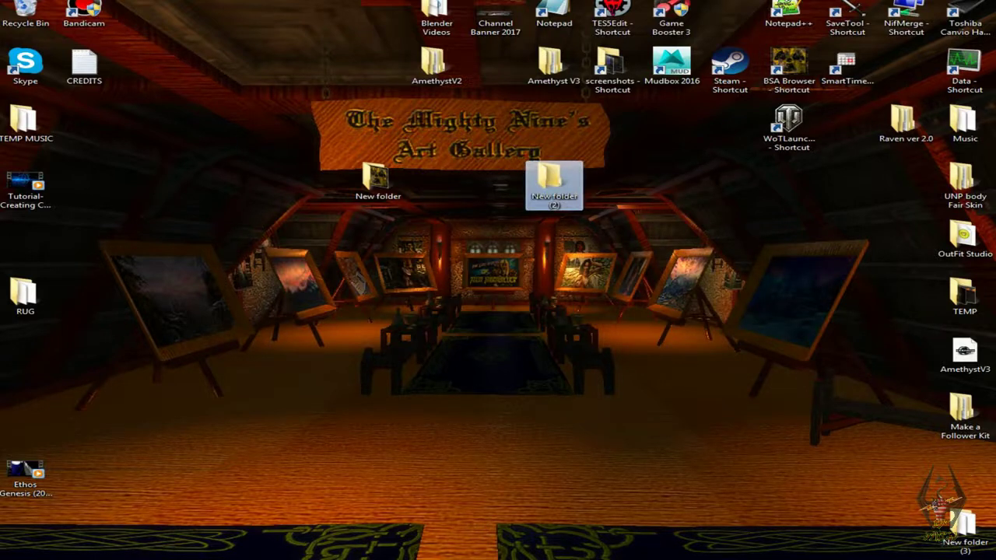
Try to rename the new desktop folder to Amethyst V3.
right_click(565, 183)
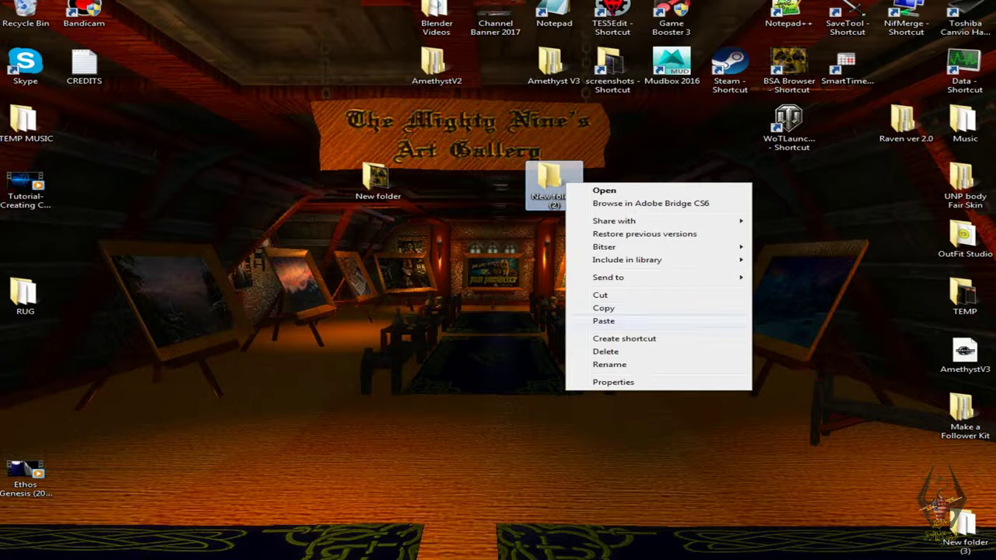
click(609, 365)
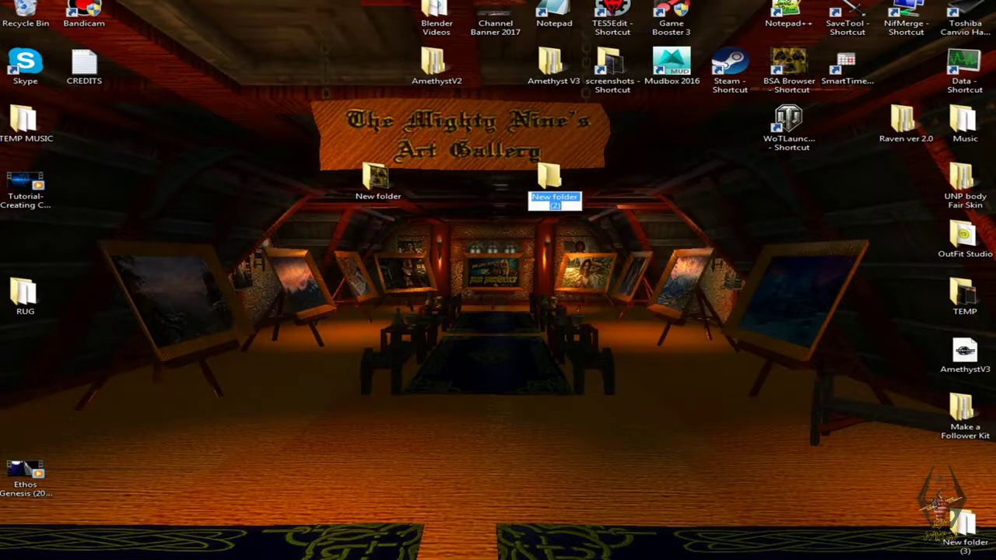
text(Ame)
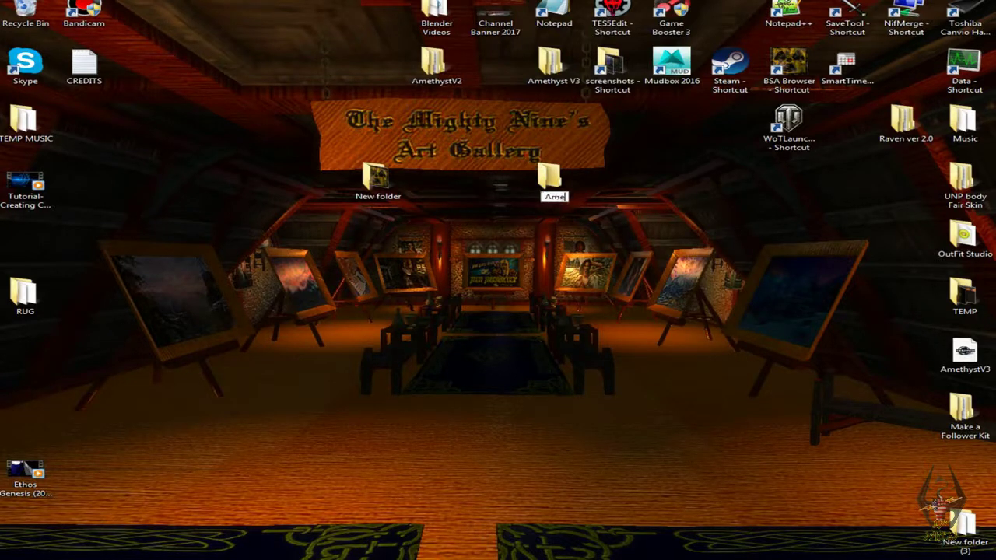
text(thyst V3)
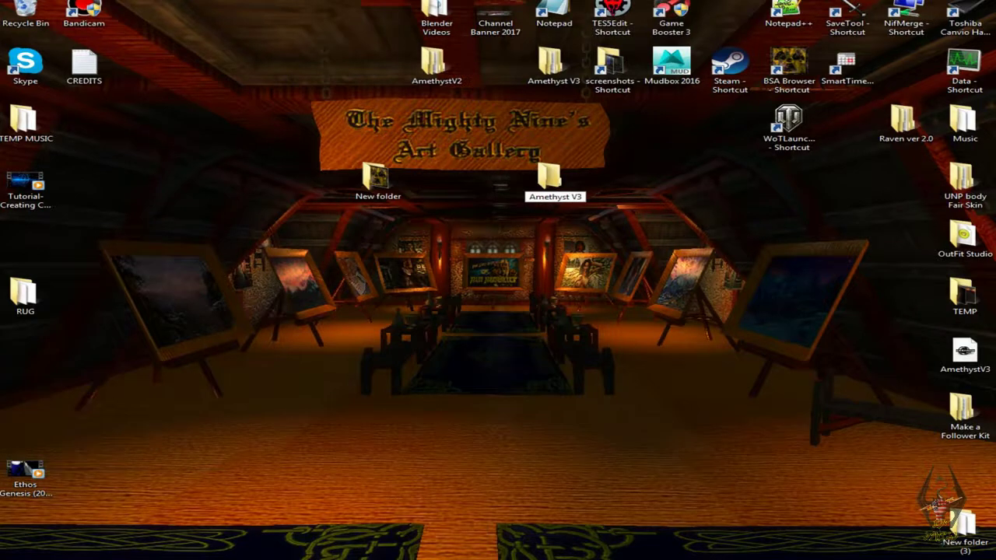
key(Return)
click(639, 390)
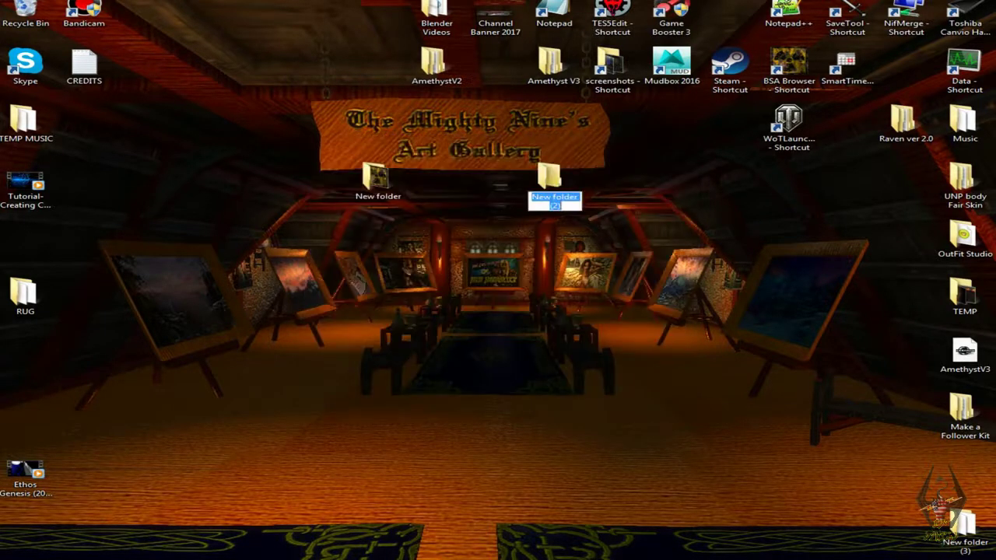
Name the new desktop folder AmethystVer3 and open it.
text(Ameth)
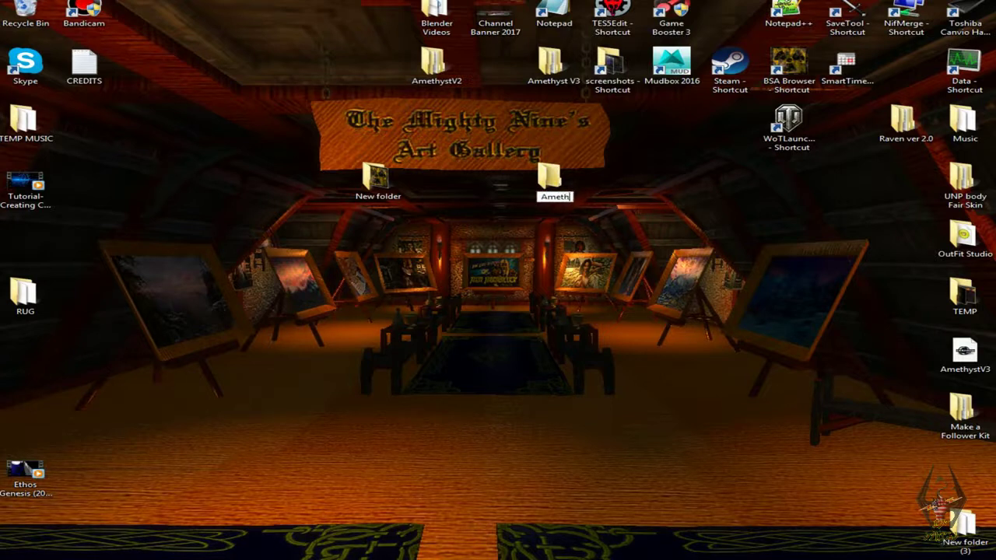
text(ystVer 3)
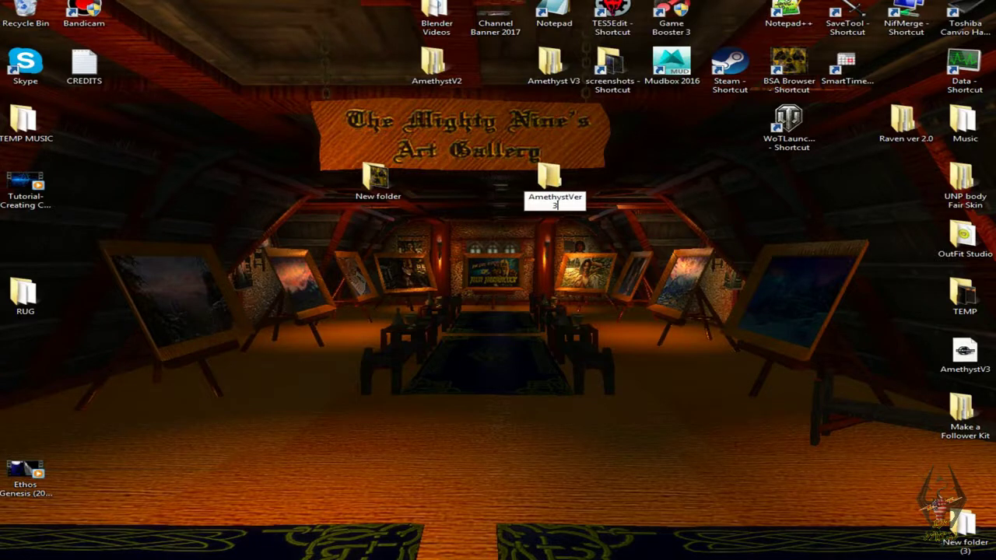
key(Return)
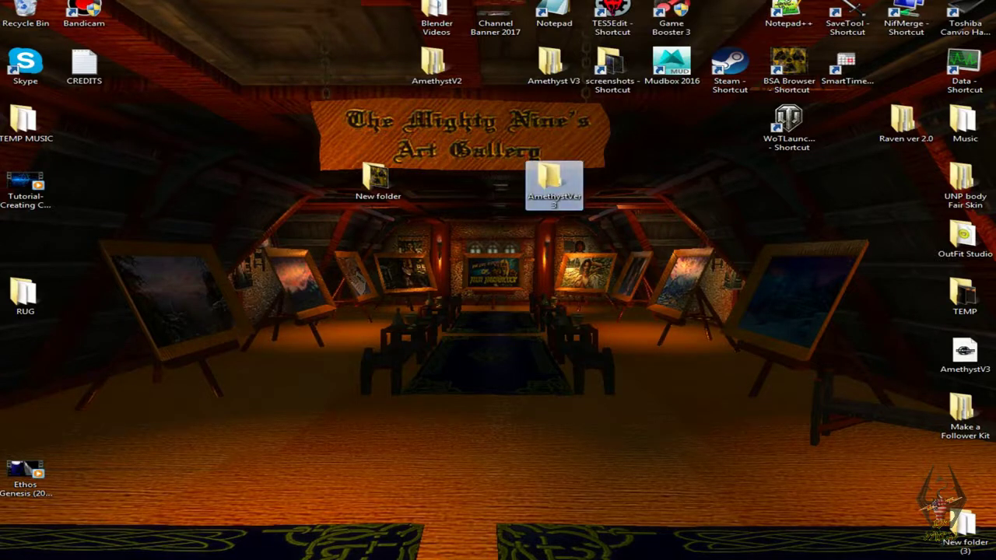
key(Return)
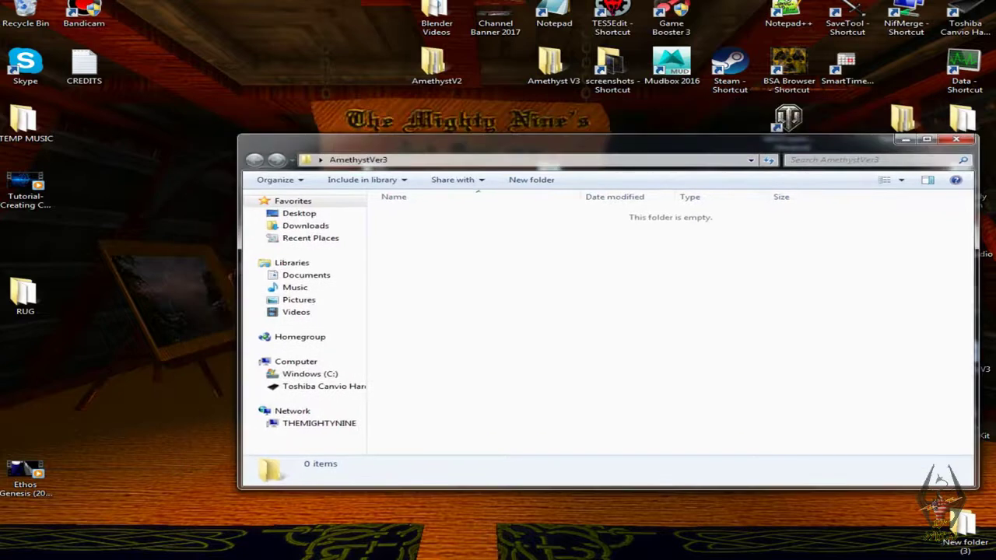
Create a subfolder named data inside AmethystVer3 and open it.
click(531, 179)
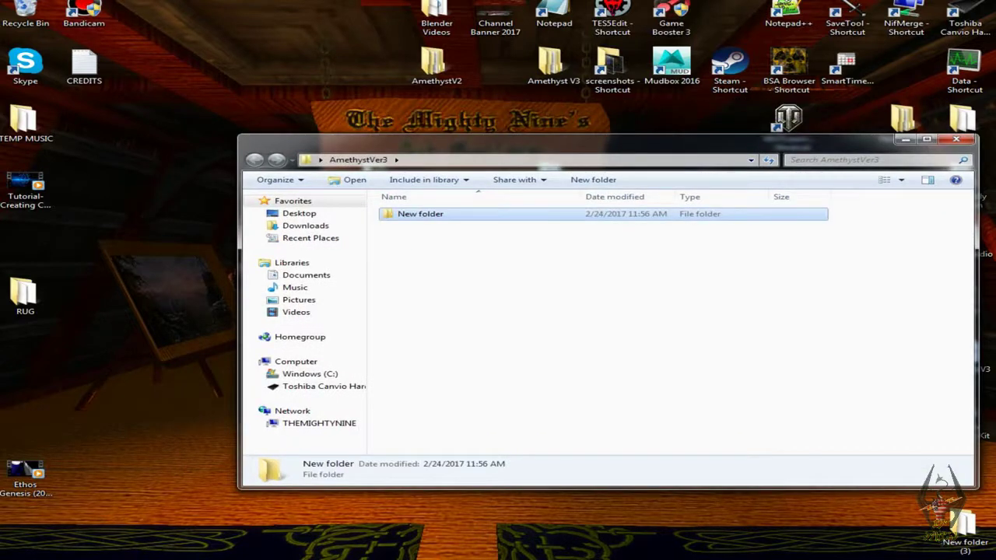
right_click(475, 216)
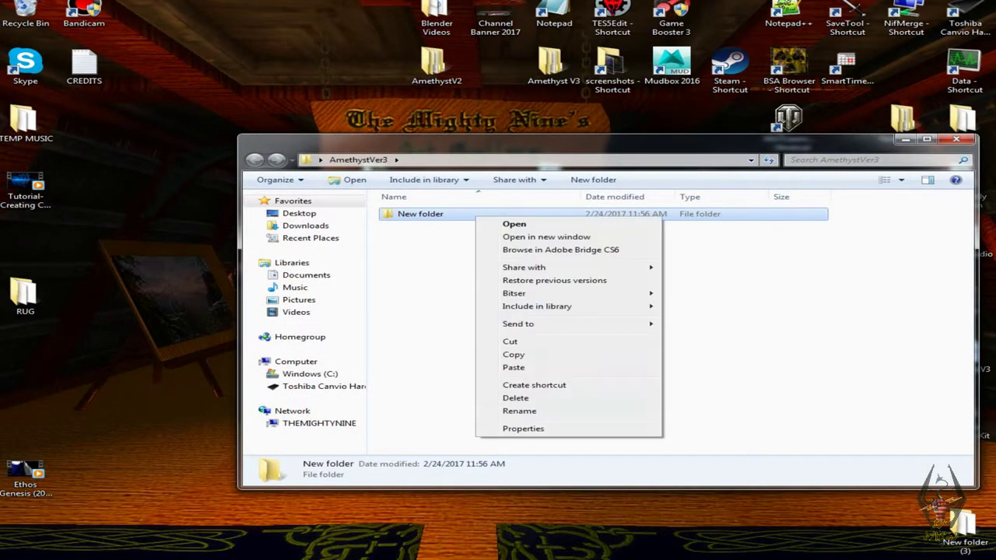
click(519, 411)
text(d)
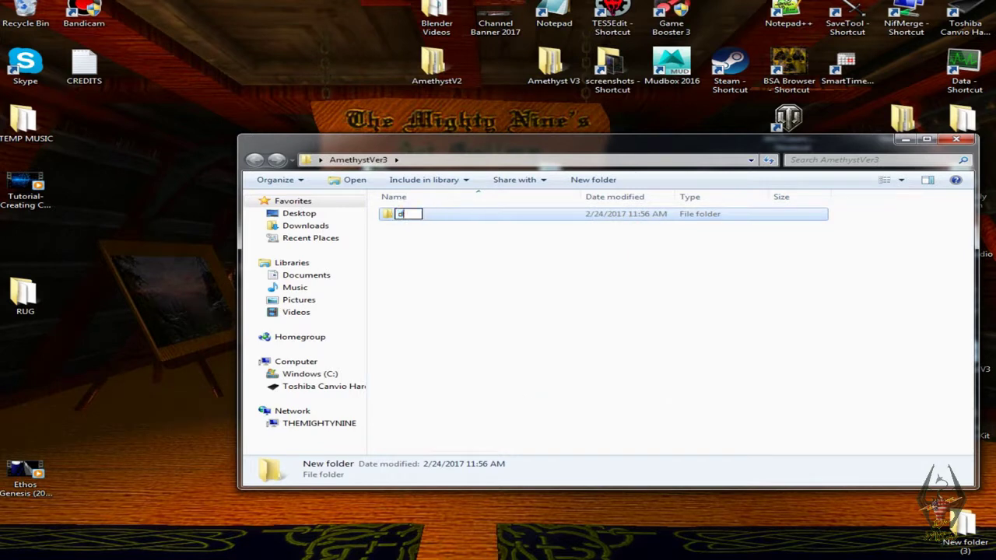
text(ata)
key(Return)
double_click(407, 214)
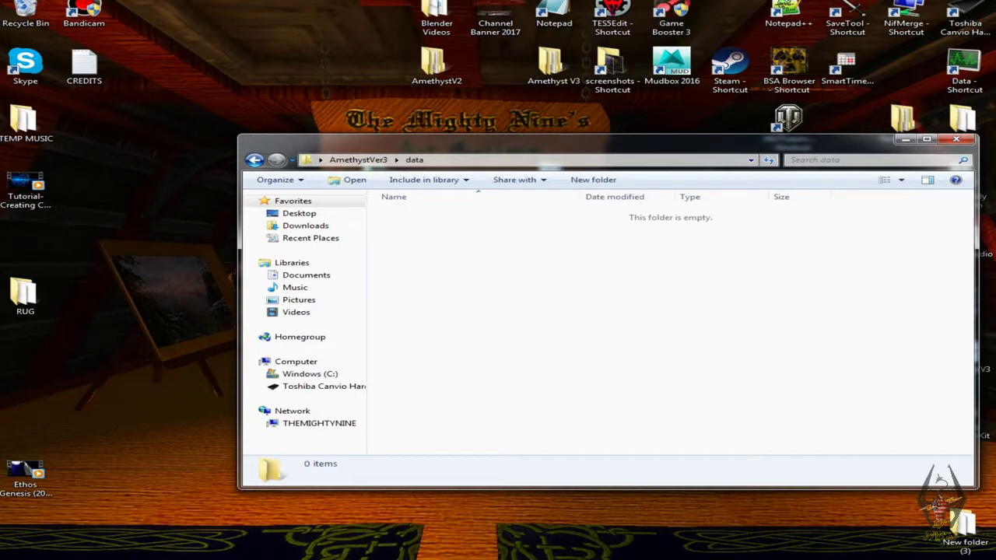
Copy the AmethystV3 archive, the AmethystV3.bsl file and the AmethystV3 ESP plugin from Skyrim's Data folder.
drag(560, 142, 450, 205)
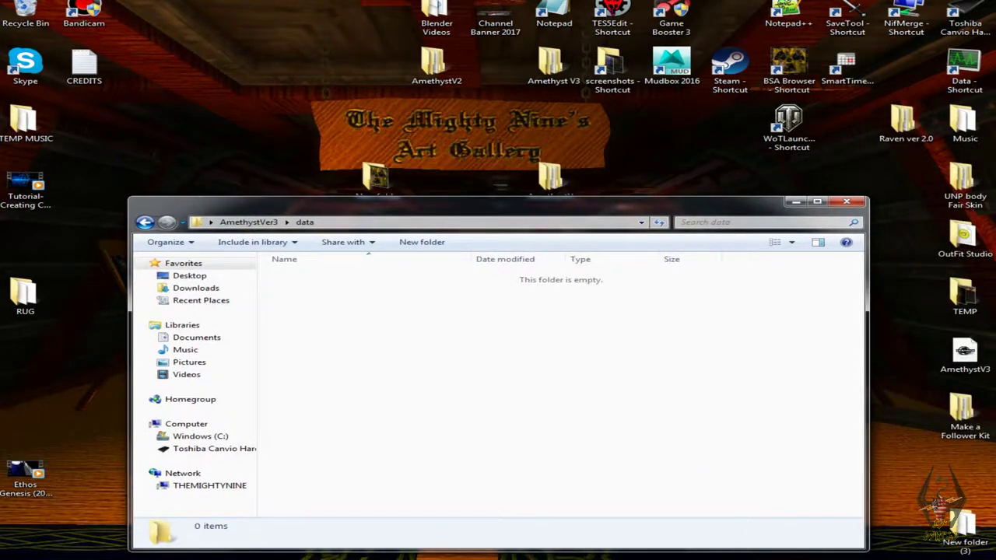
click(184, 559)
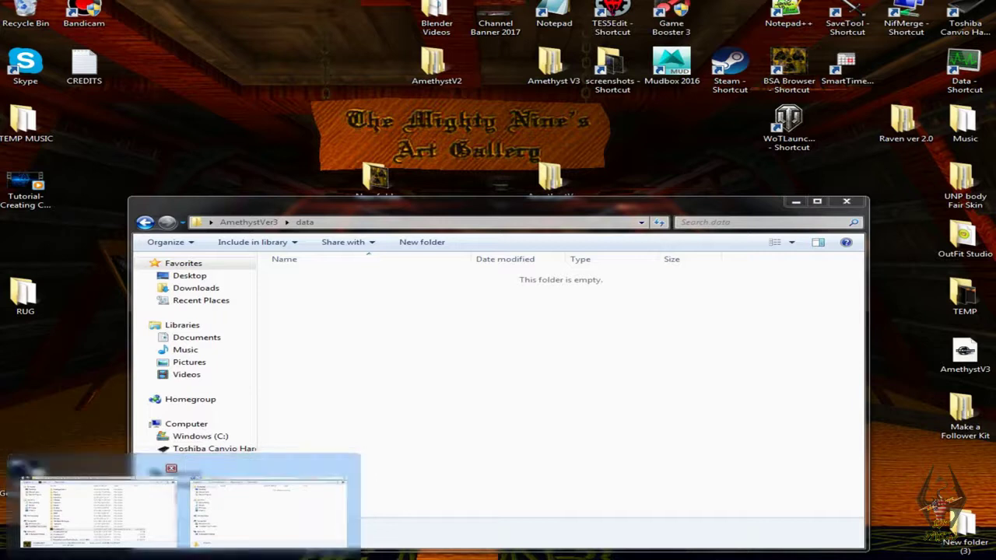
click(97, 506)
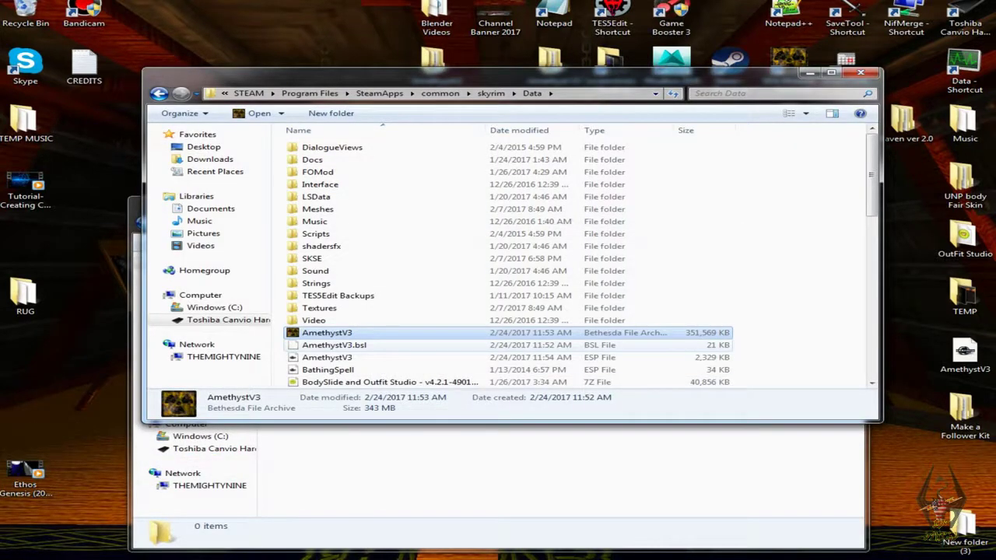
ctrl+click(335, 346)
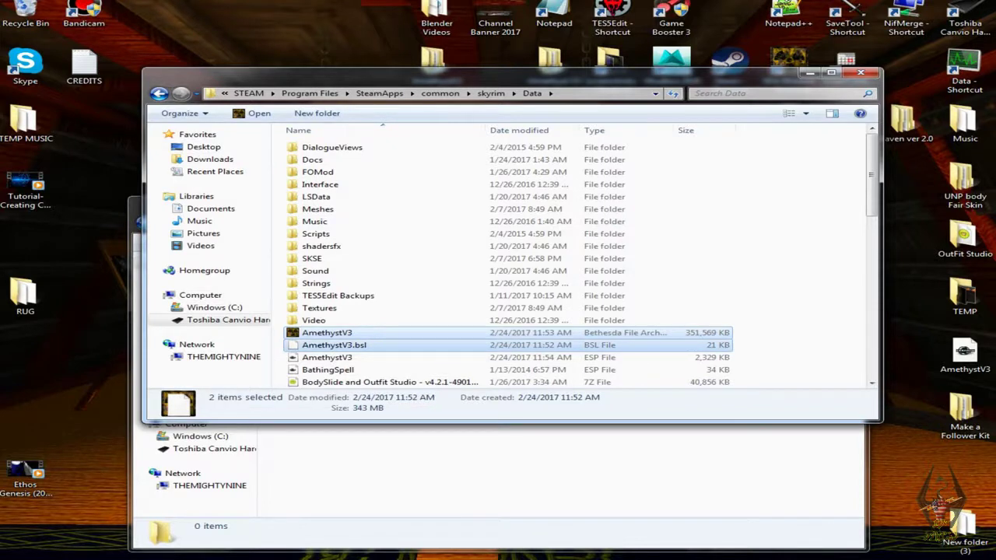
key(shift+Down)
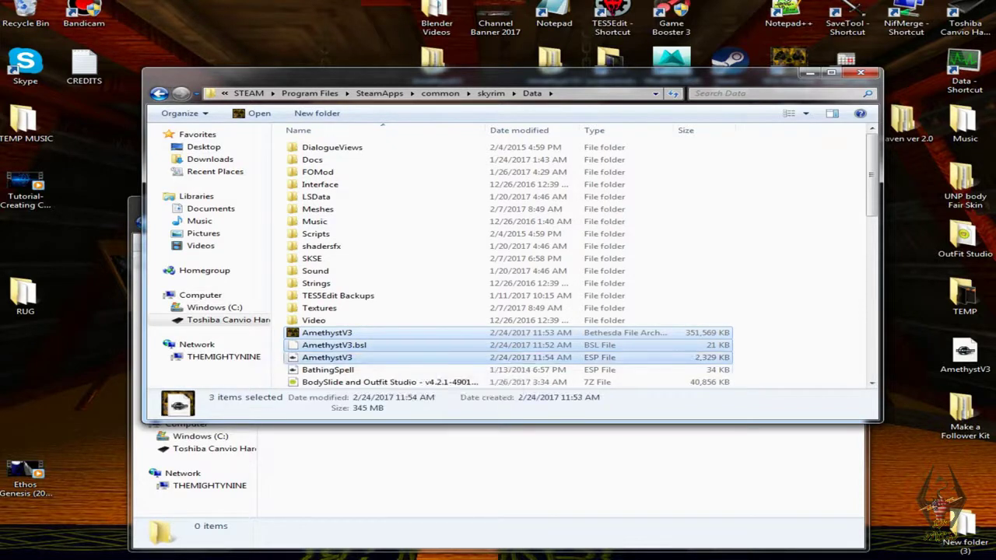
right_click(376, 353)
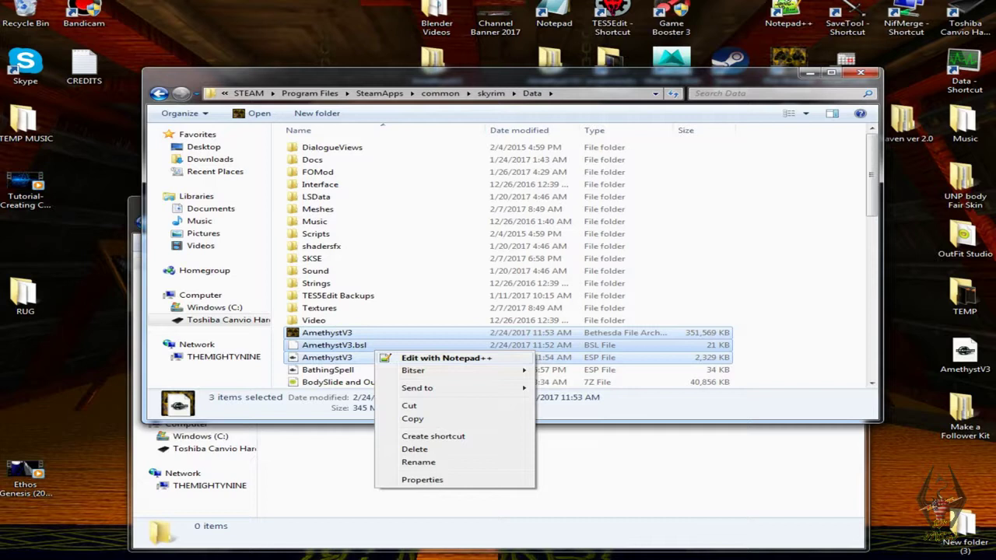
click(413, 419)
Paste the three copied files into the data folder of AmethystVer3 and close both folder windows.
click(420, 470)
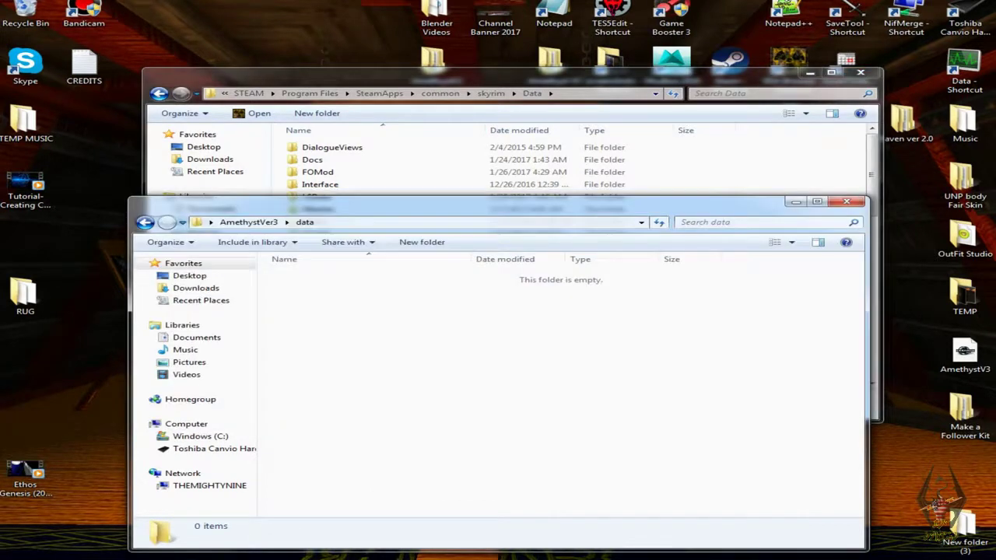
right_click(459, 319)
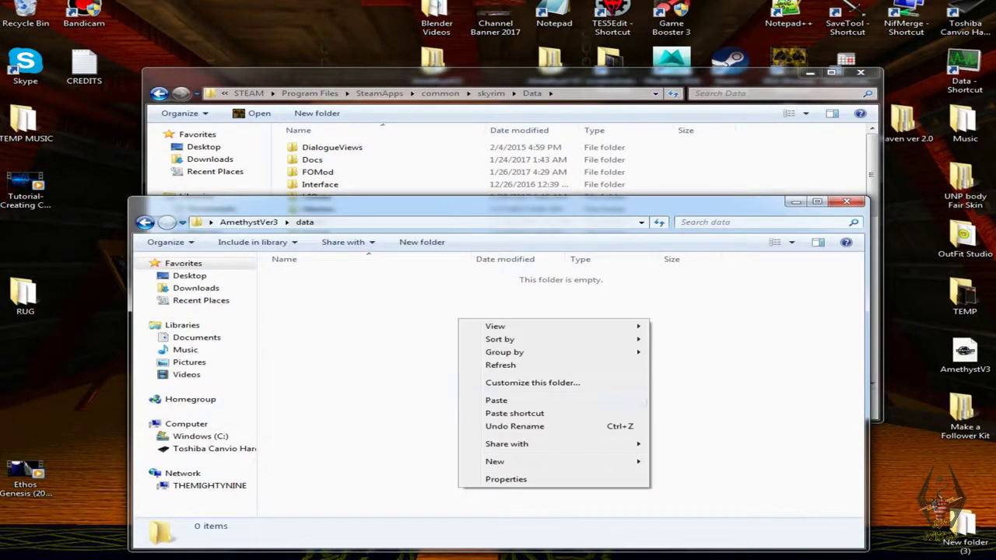
click(497, 400)
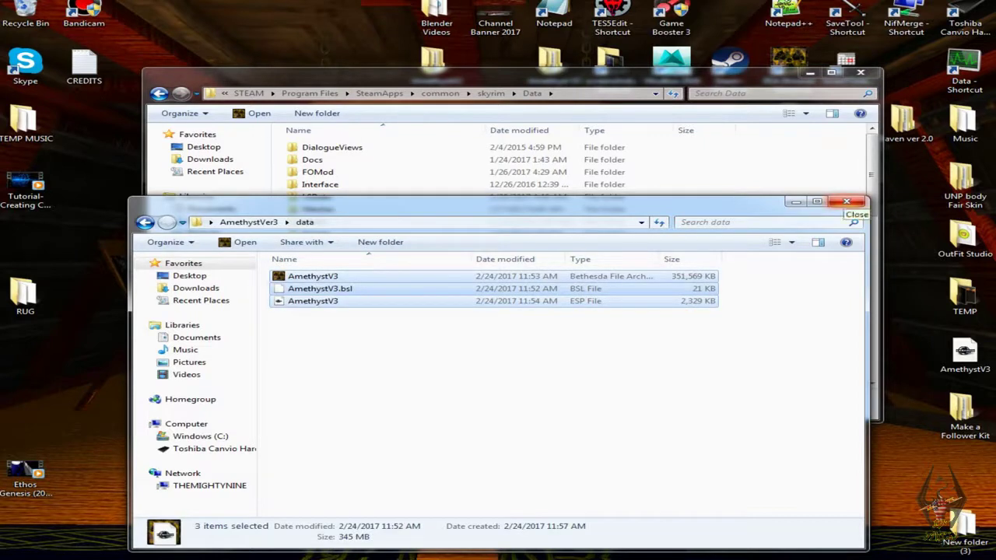
click(847, 203)
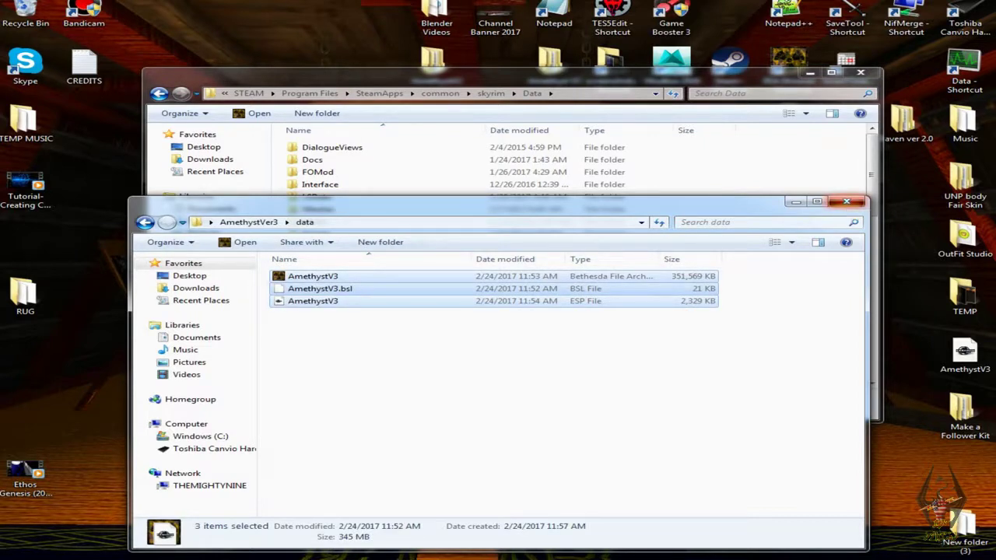
click(860, 73)
Compress the AmethystVer3 folder with Bitser's Add to Other option and move the resulting archive away from the desktop's edge.
click(551, 181)
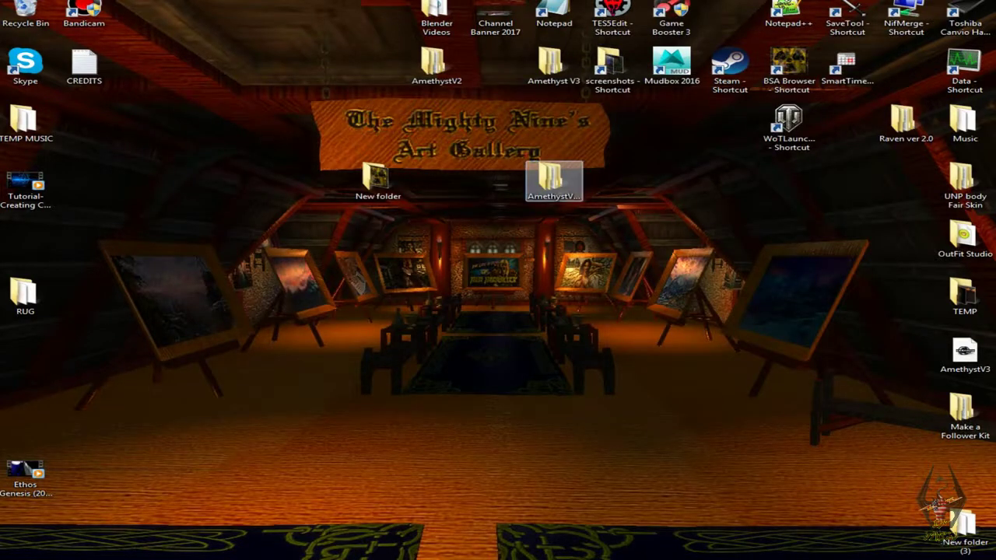
right_click(552, 181)
mouse_move(615, 257)
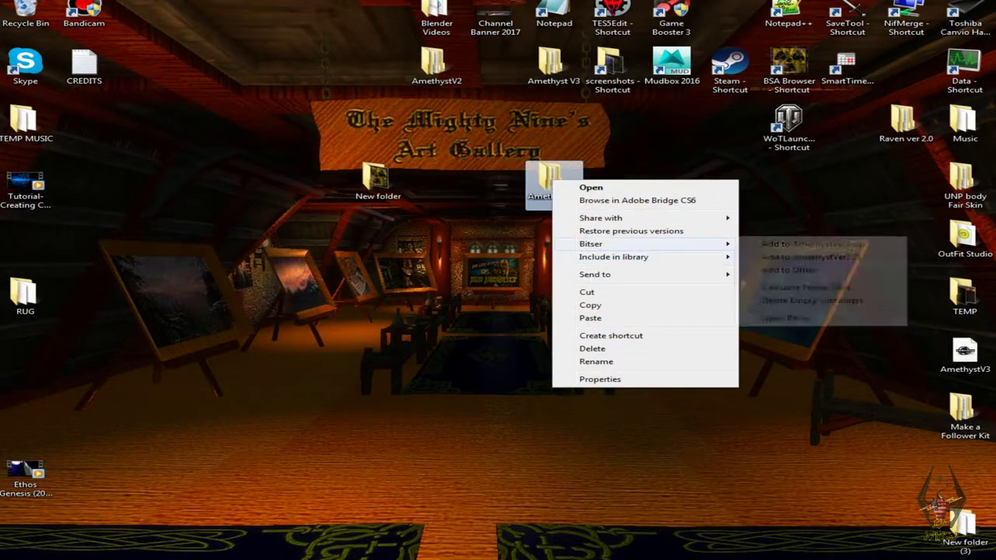
mouse_move(590, 244)
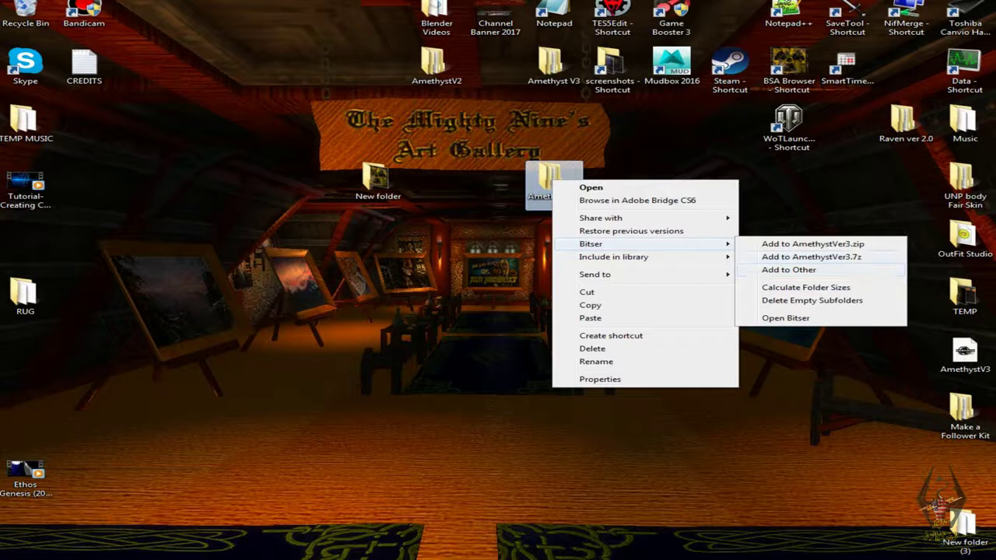
click(788, 269)
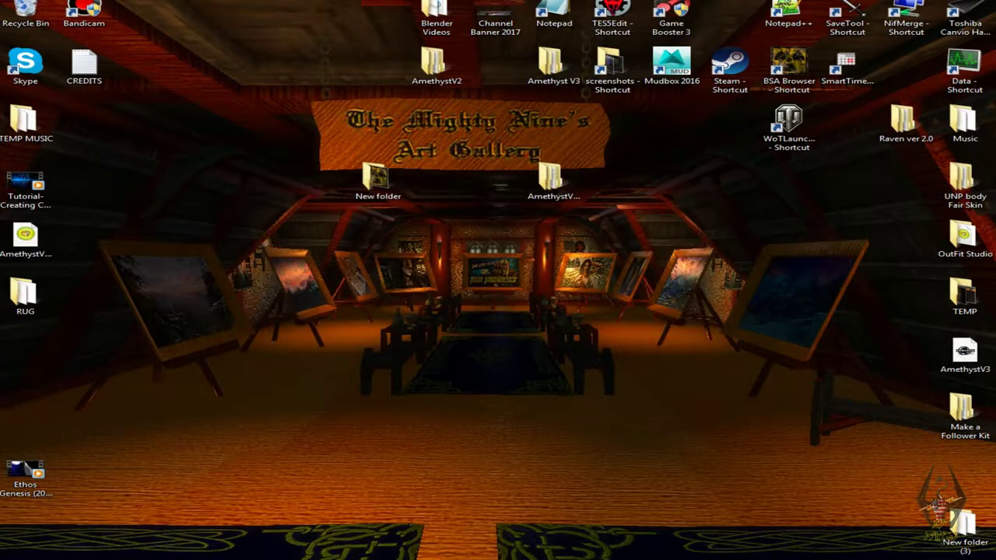
click(26, 238)
drag(25, 238, 143, 243)
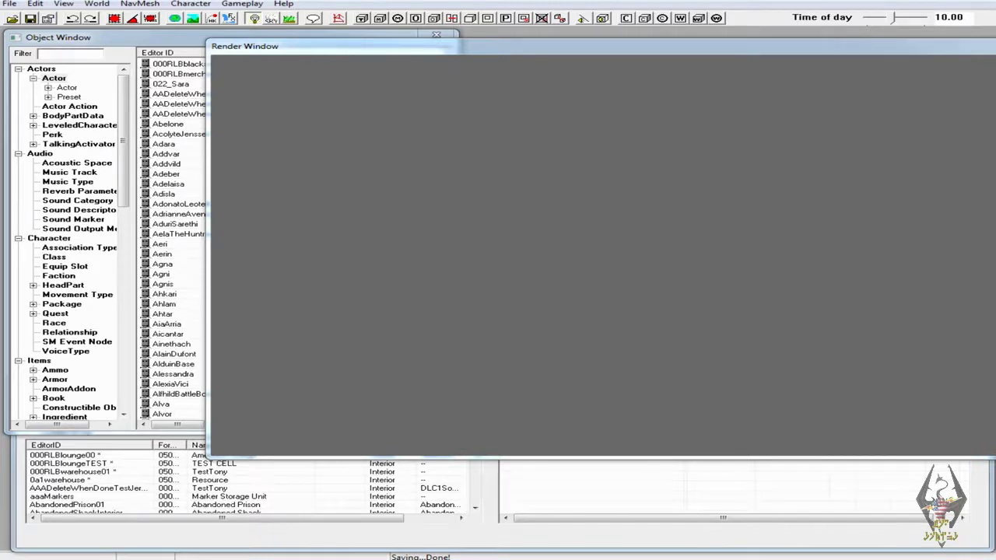
Switch to the Creation Kit and reposition the Render Window so it lies fully in view.
drag(498, 46, 466, 42)
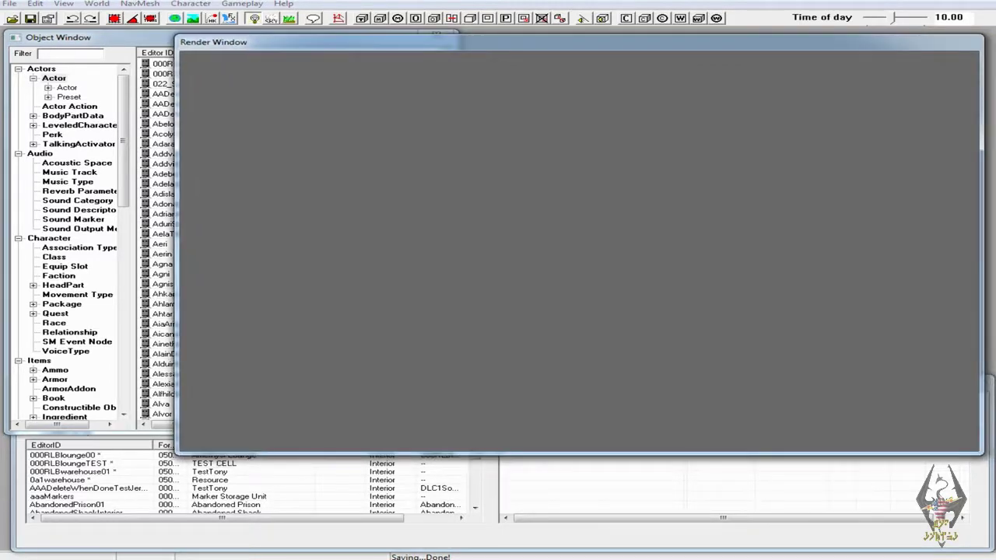